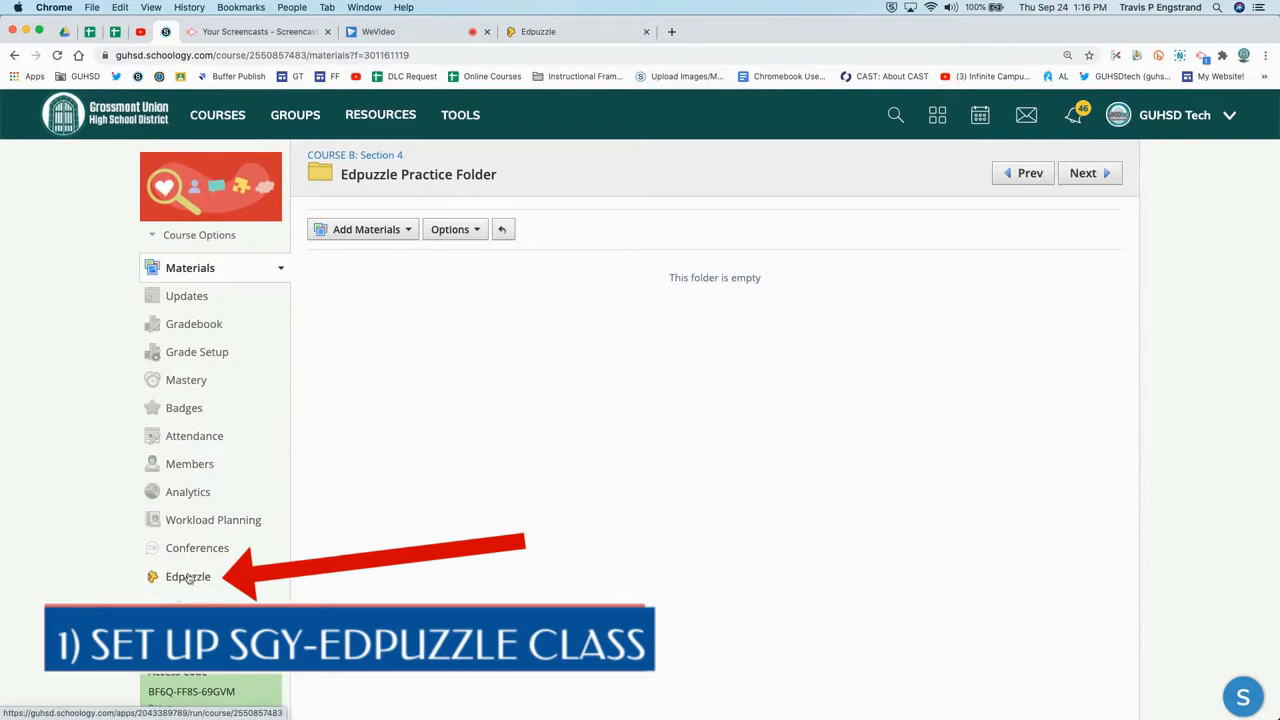
Launch Edpuzzle from the COURSE B: Section 4 course, then reload Edpuzzle's class list and open the COURSE B: Section 4 class
{"action": "left_click", "coordinate": [188, 577]}
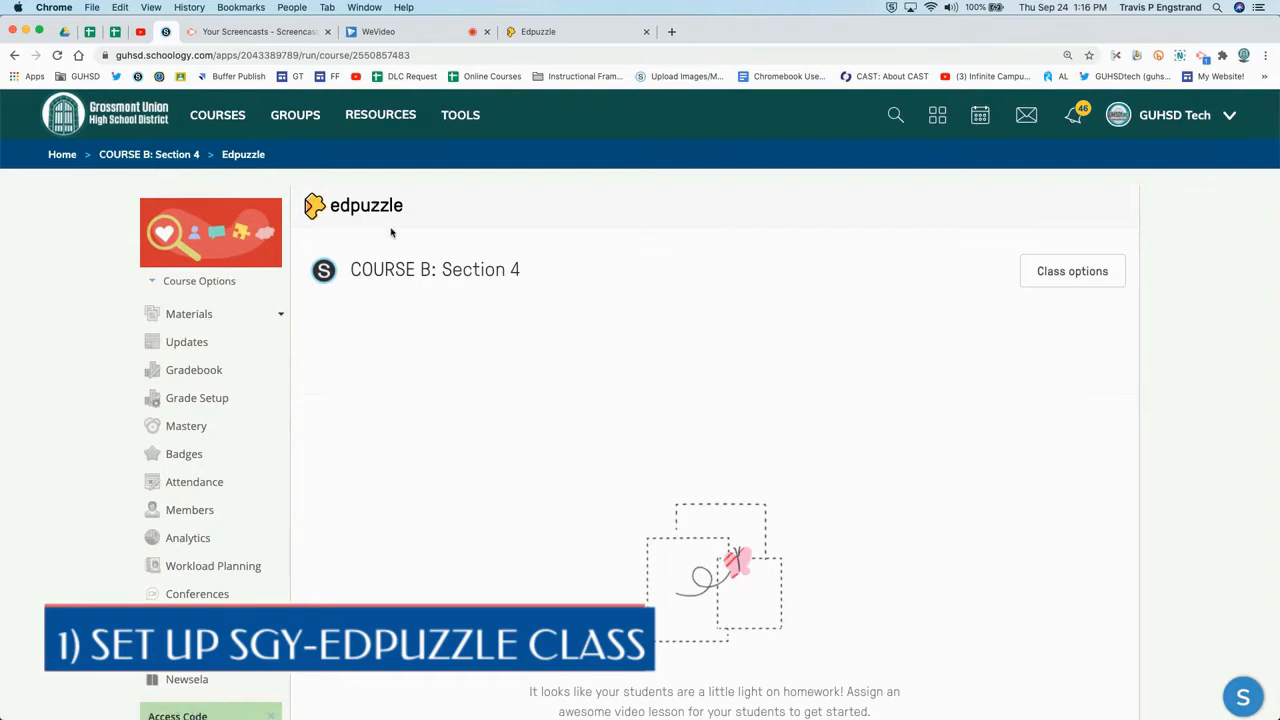
{"action": "left_click", "coordinate": [550, 32]}
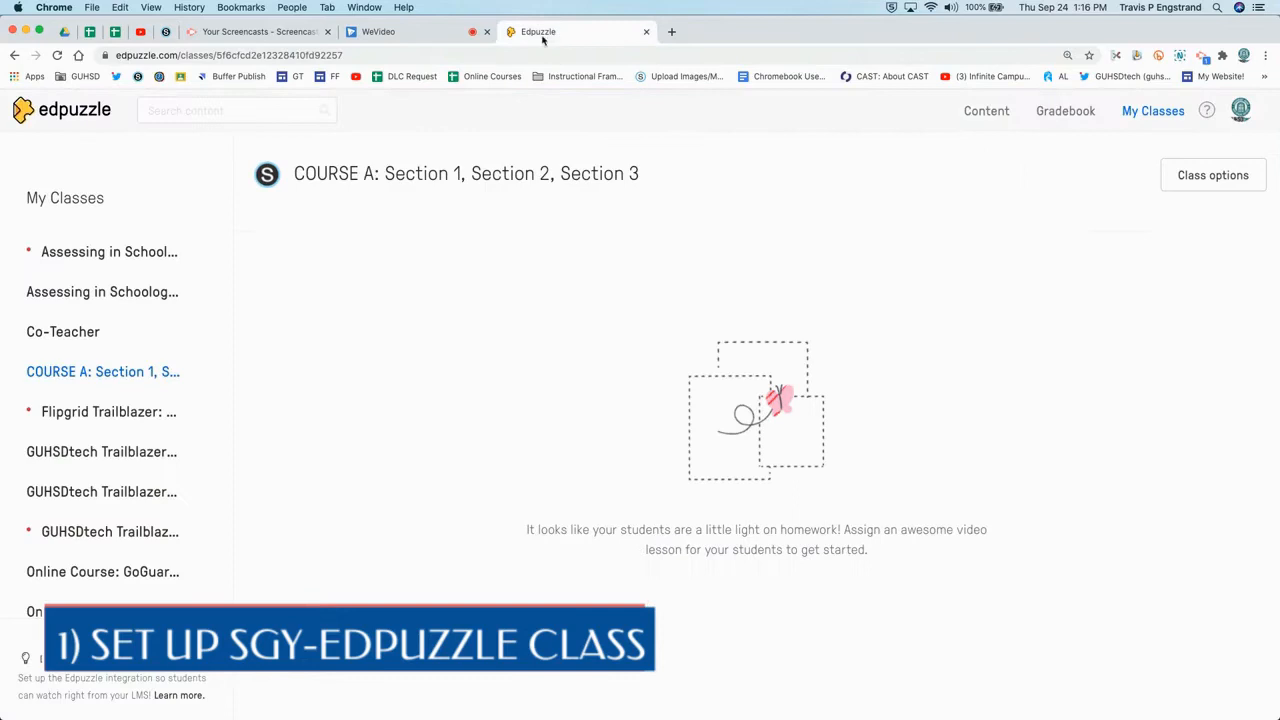
{"action": "left_click", "coordinate": [57, 56]}
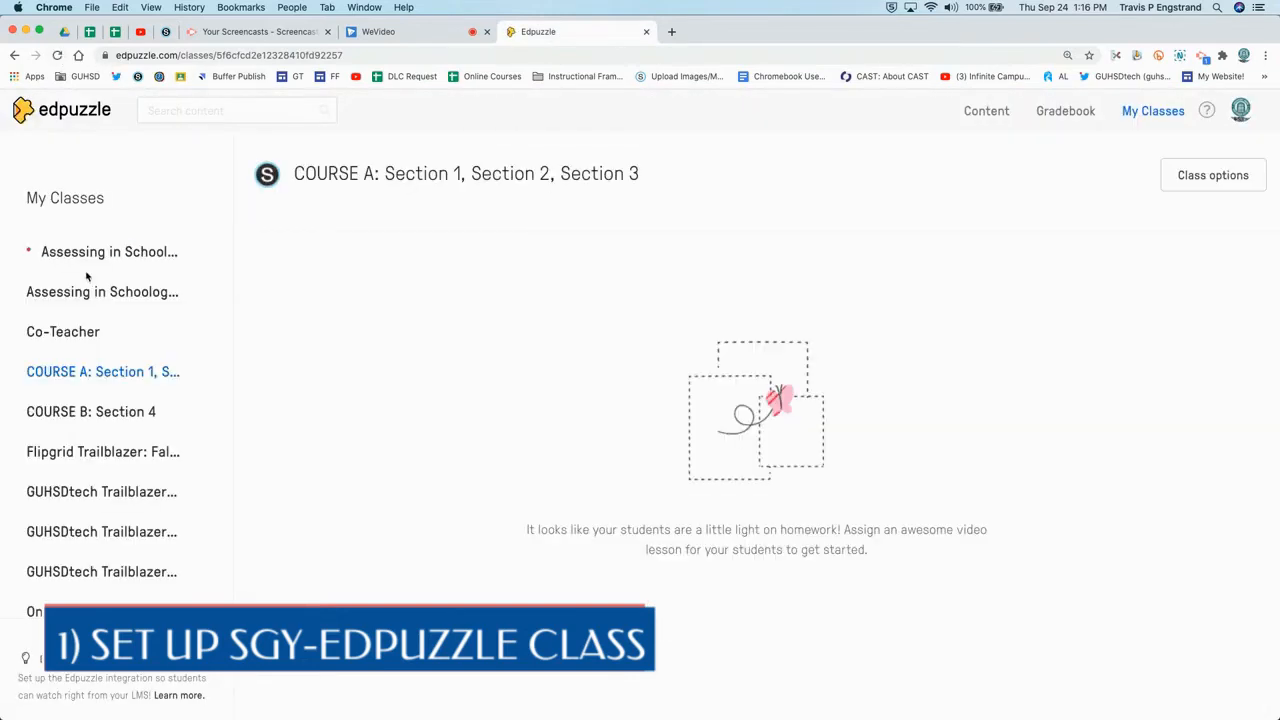
{"action": "left_click", "coordinate": [82, 414]}
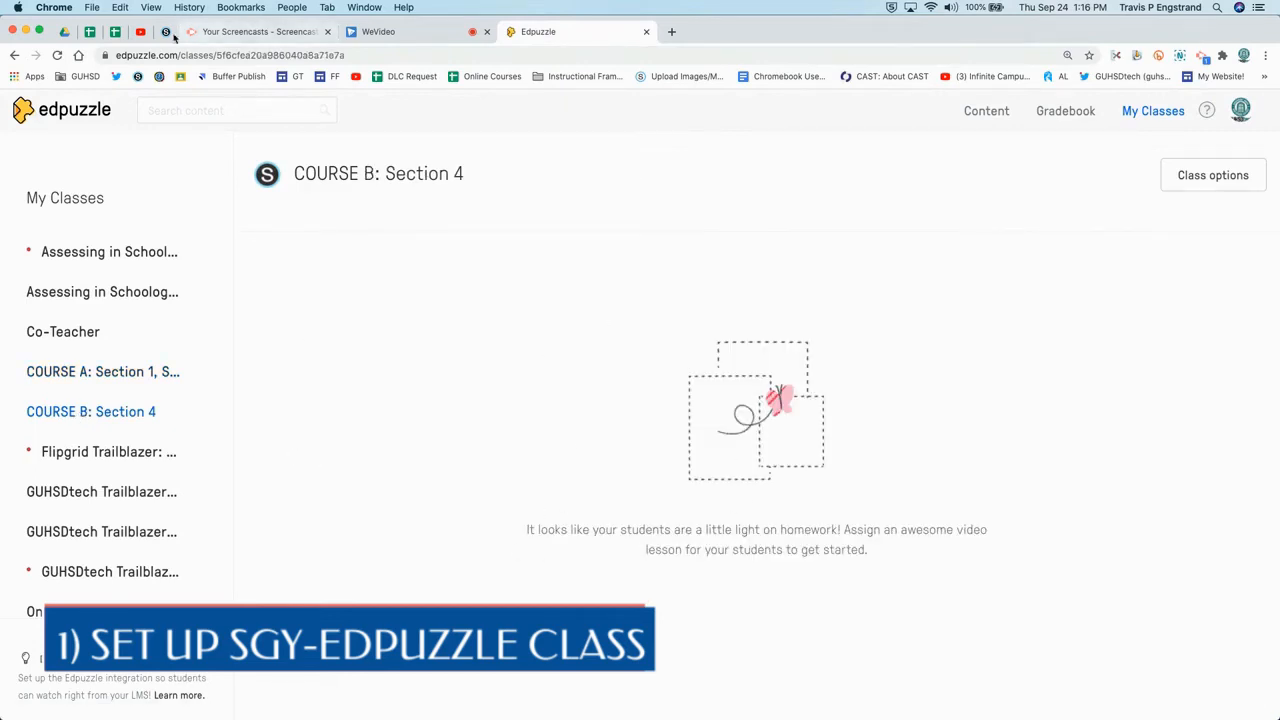
Open the COURSE A course in Schoology and its matching COURSE A class in Edpuzzle
{"action": "left_click", "coordinate": [168, 32]}
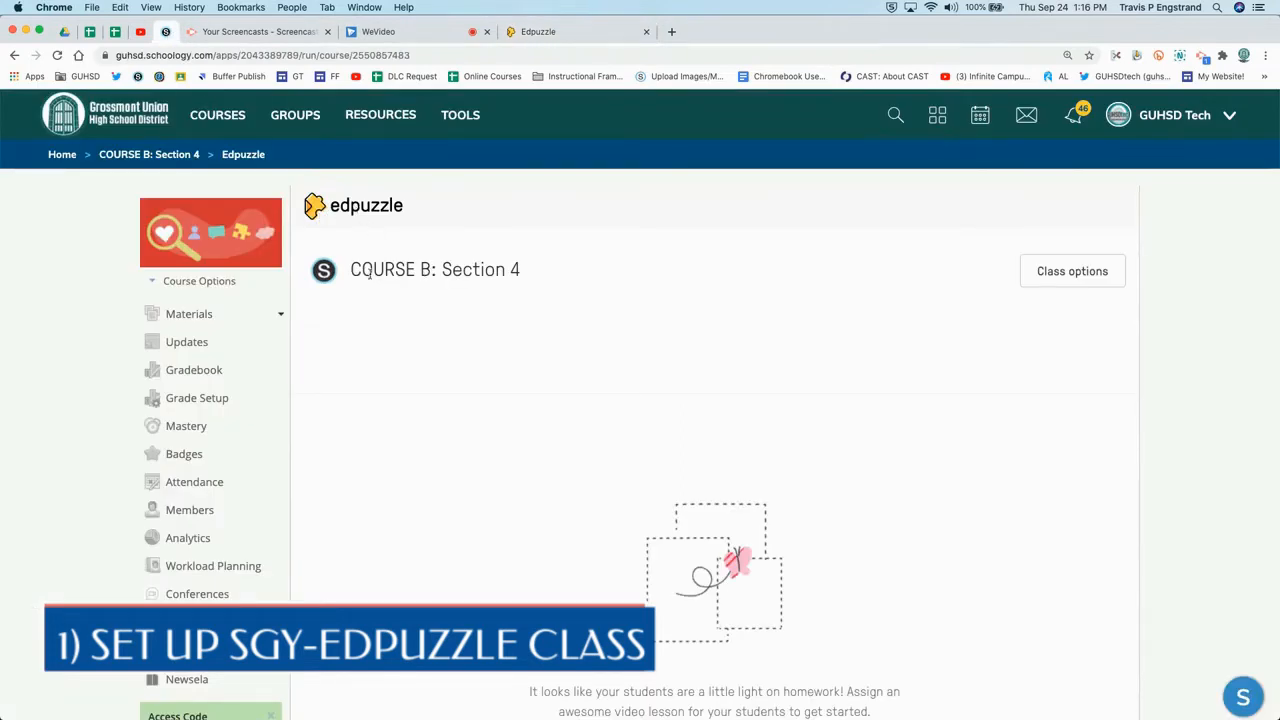
{"action": "left_click", "coordinate": [217, 114]}
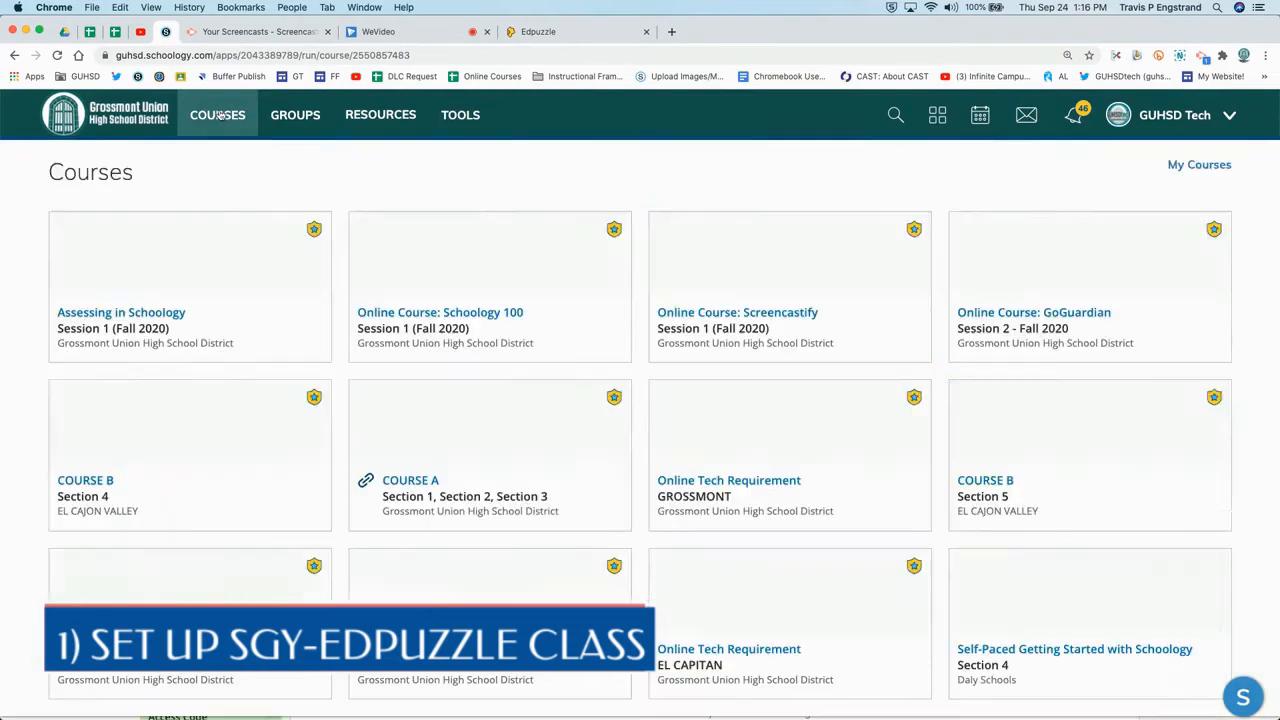
{"action": "left_click", "coordinate": [453, 494]}
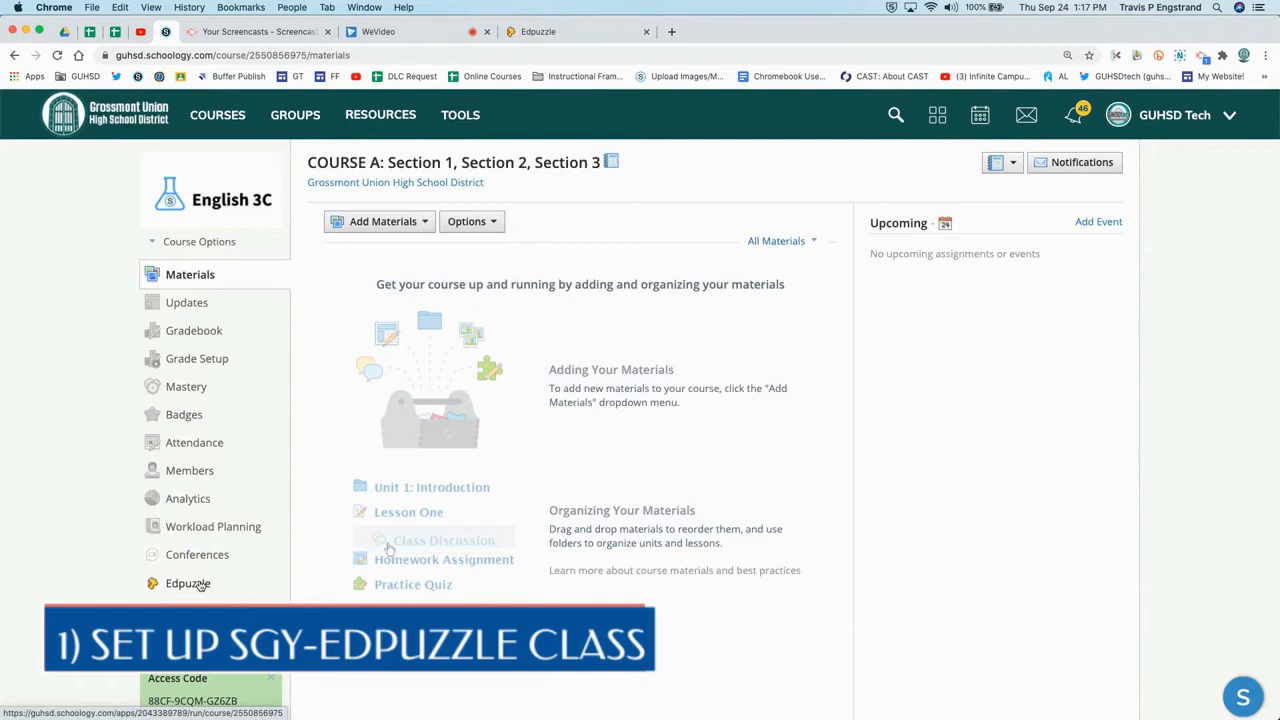
{"action": "left_click", "coordinate": [557, 35]}
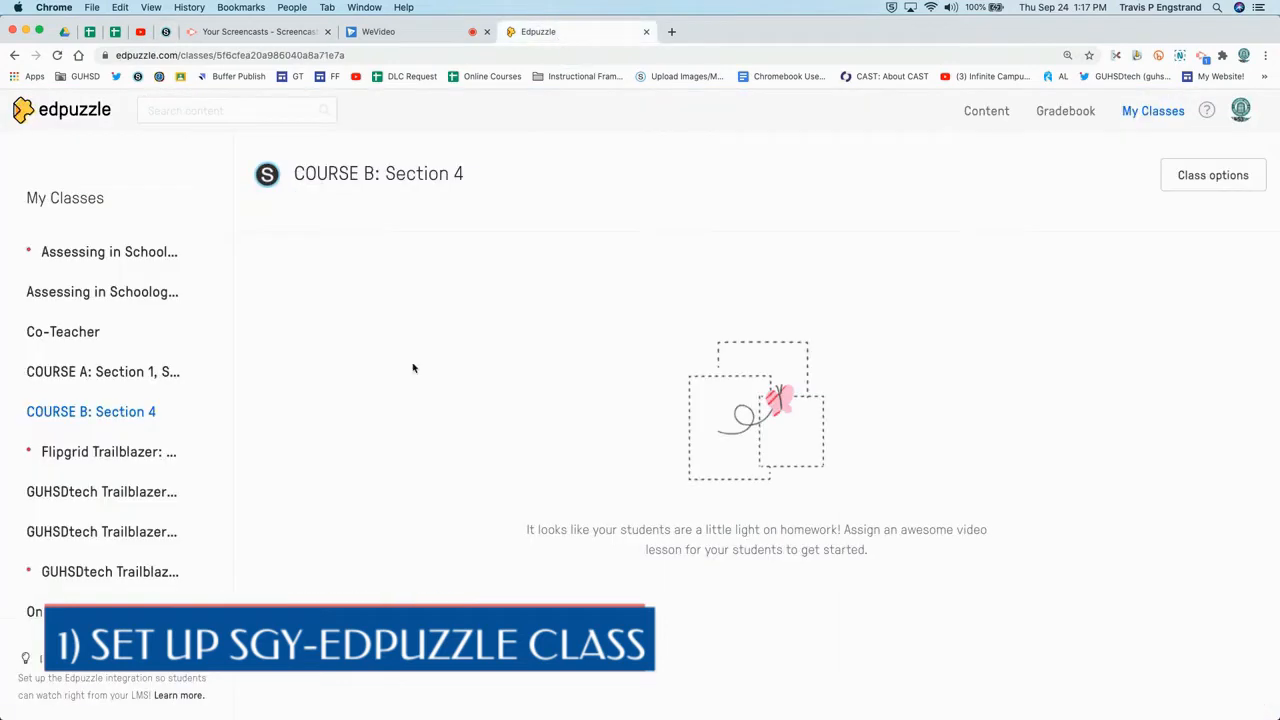
{"action": "left_click", "coordinate": [132, 372]}
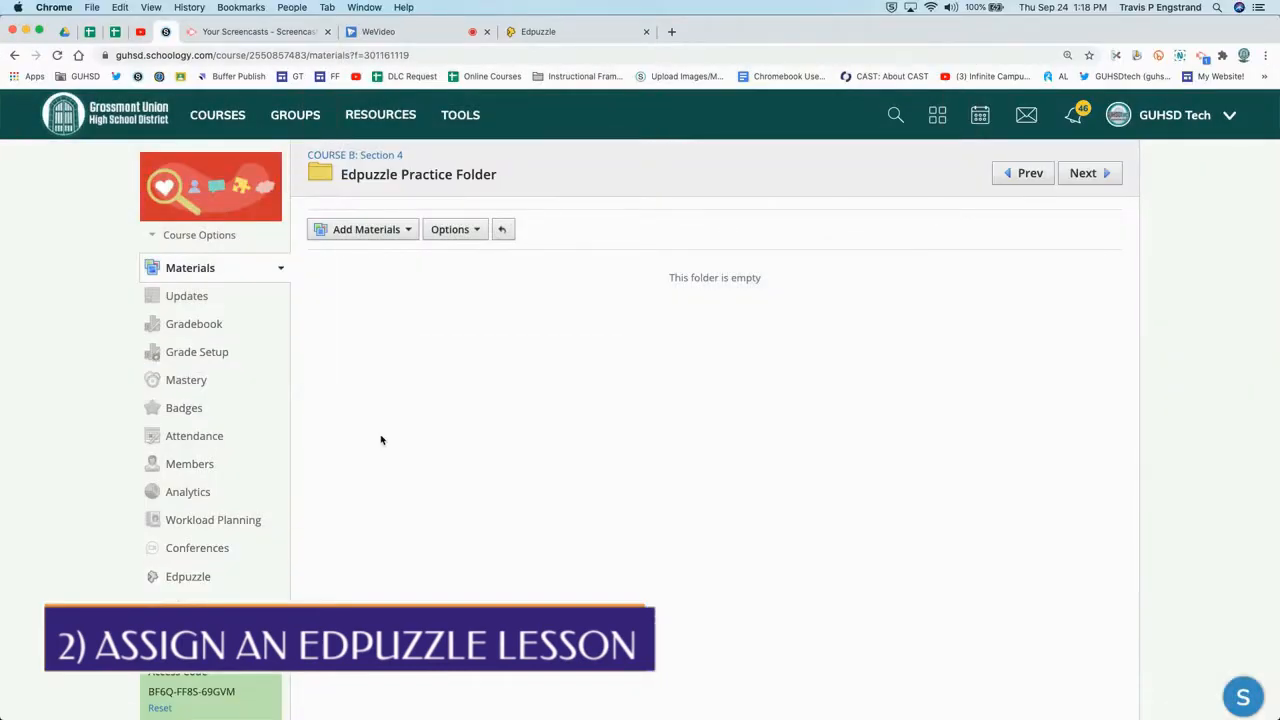
Add Edpuzzle material to the Edpuzzle Practice Folder and open the Personal Taxes (Vox Jan 2019) video
{"action": "left_click", "coordinate": [391, 231]}
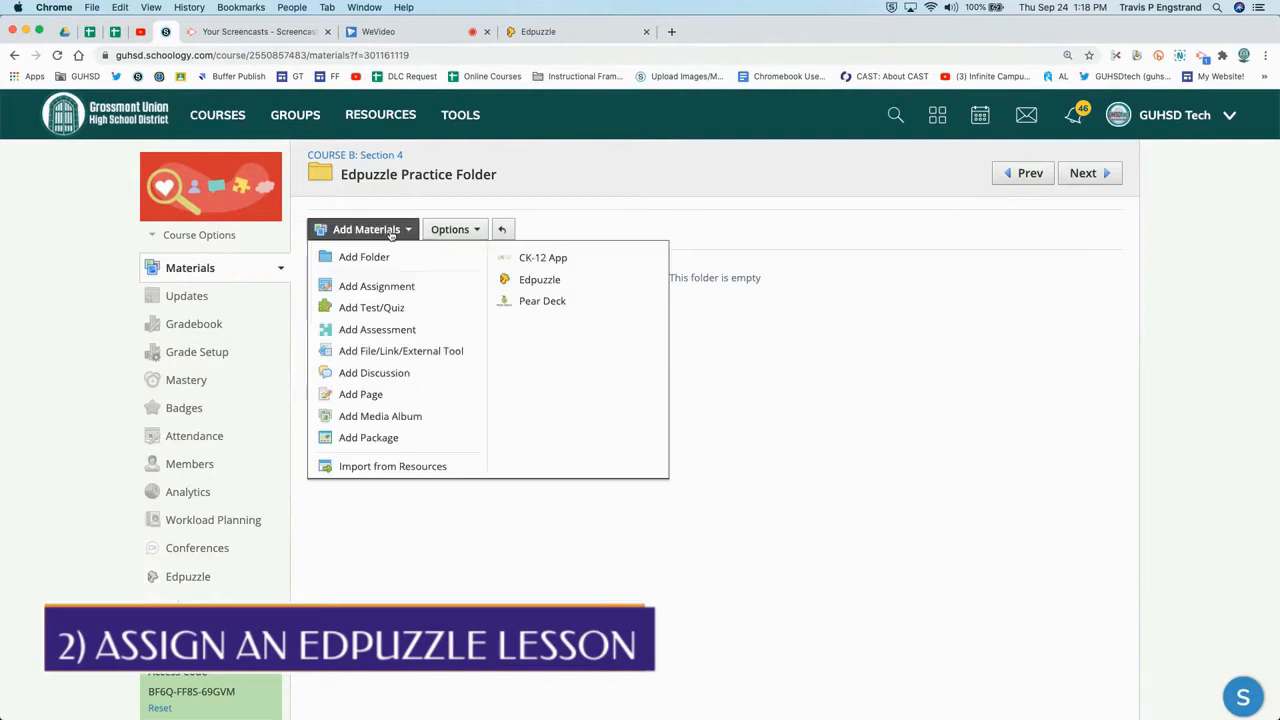
{"action": "left_click", "coordinate": [521, 284]}
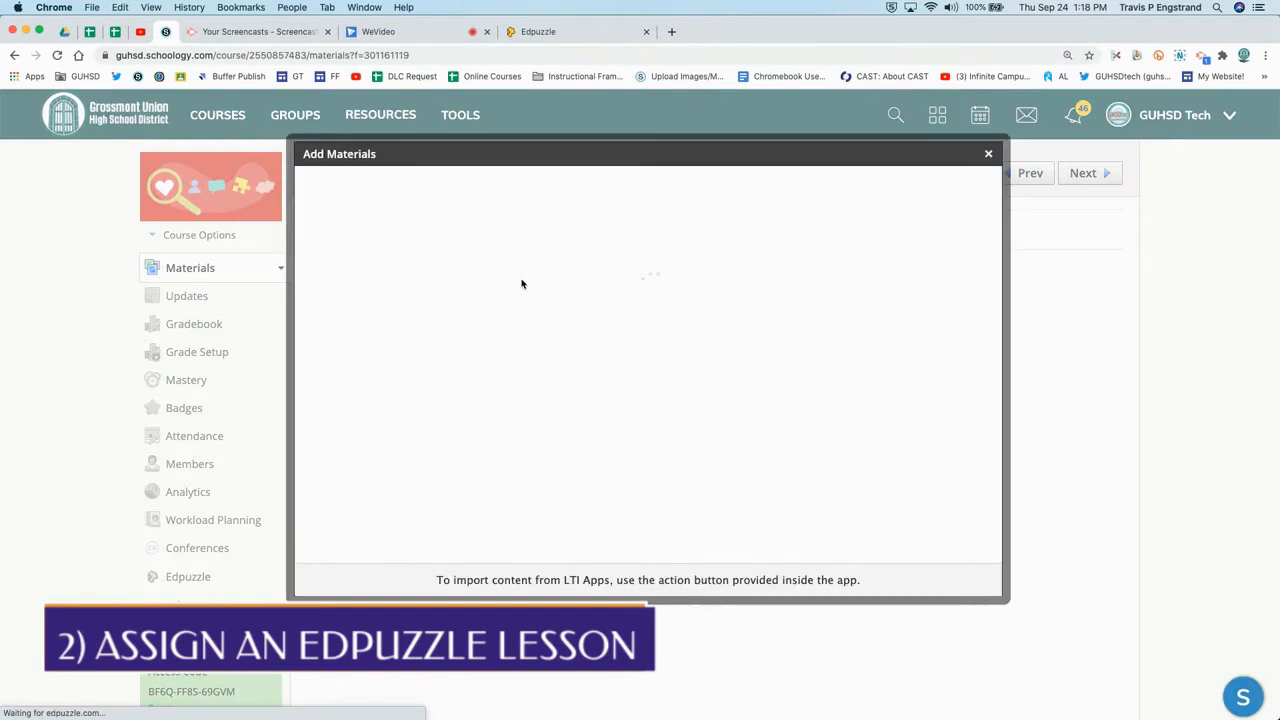
{"action": "scroll", "coordinate": [627, 447], "scroll_direction": "down", "scroll_amount": 1}
{"action": "scroll", "coordinate": [627, 447], "scroll_direction": "up", "scroll_amount": 1}
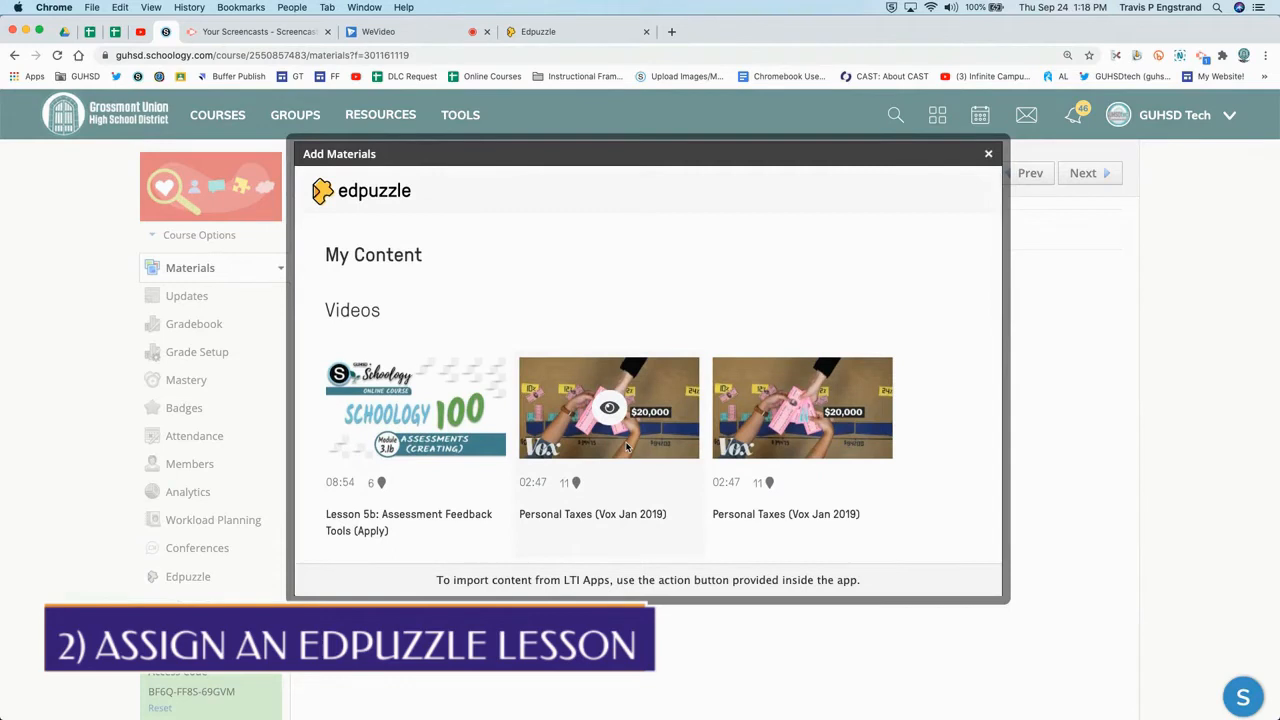
{"action": "left_click", "coordinate": [610, 405]}
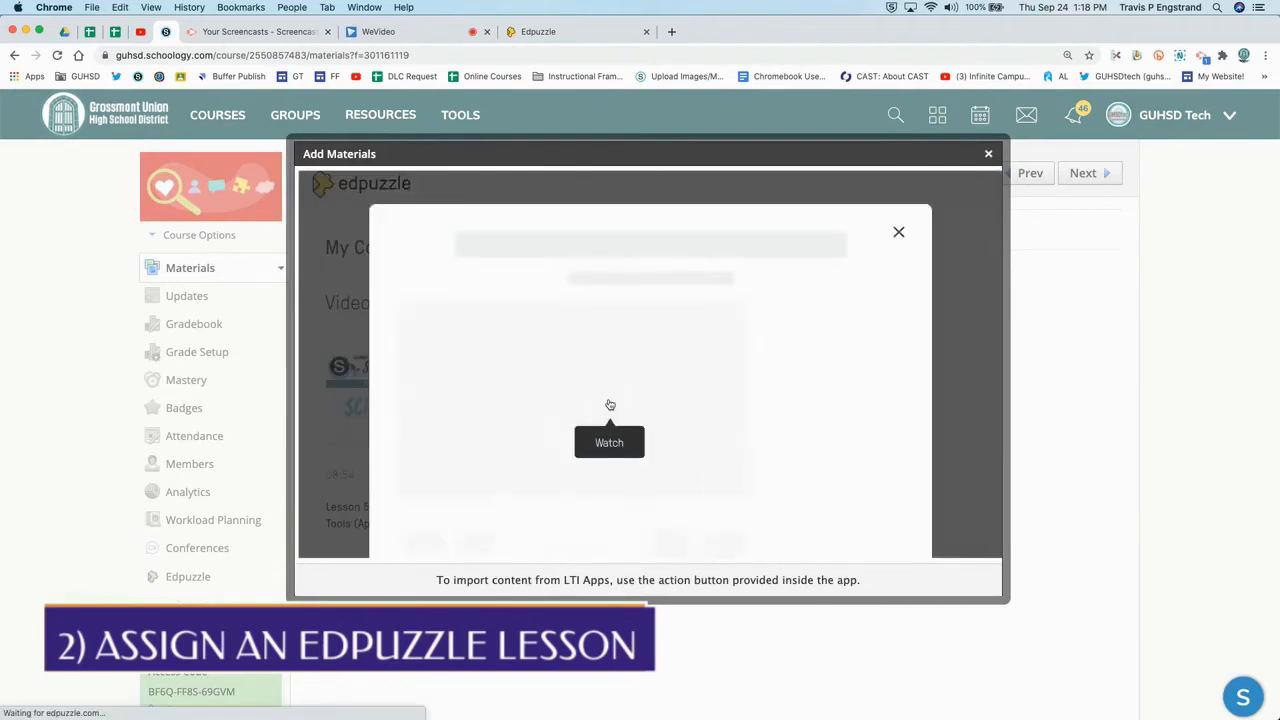
Assign the Personal Taxes video to COURSE B: Section 4
{"action": "scroll", "coordinate": [610, 405], "scroll_direction": "down", "scroll_amount": 4}
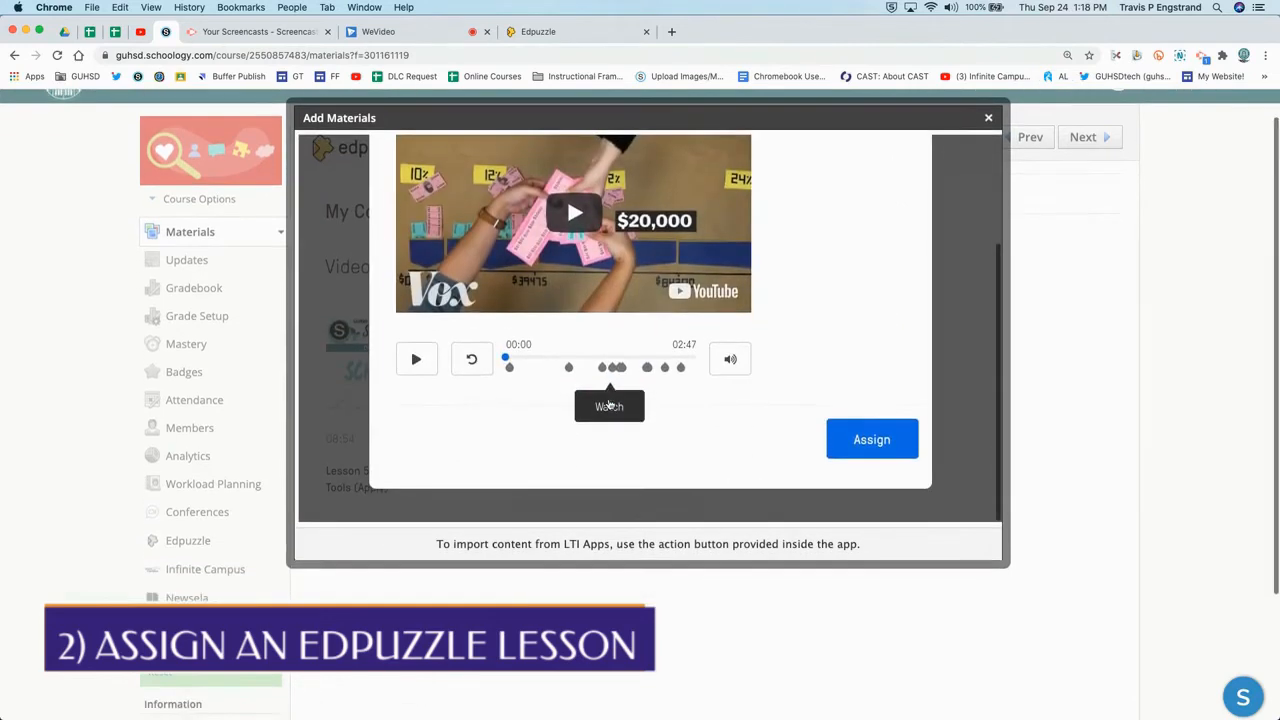
{"action": "left_click", "coordinate": [849, 436]}
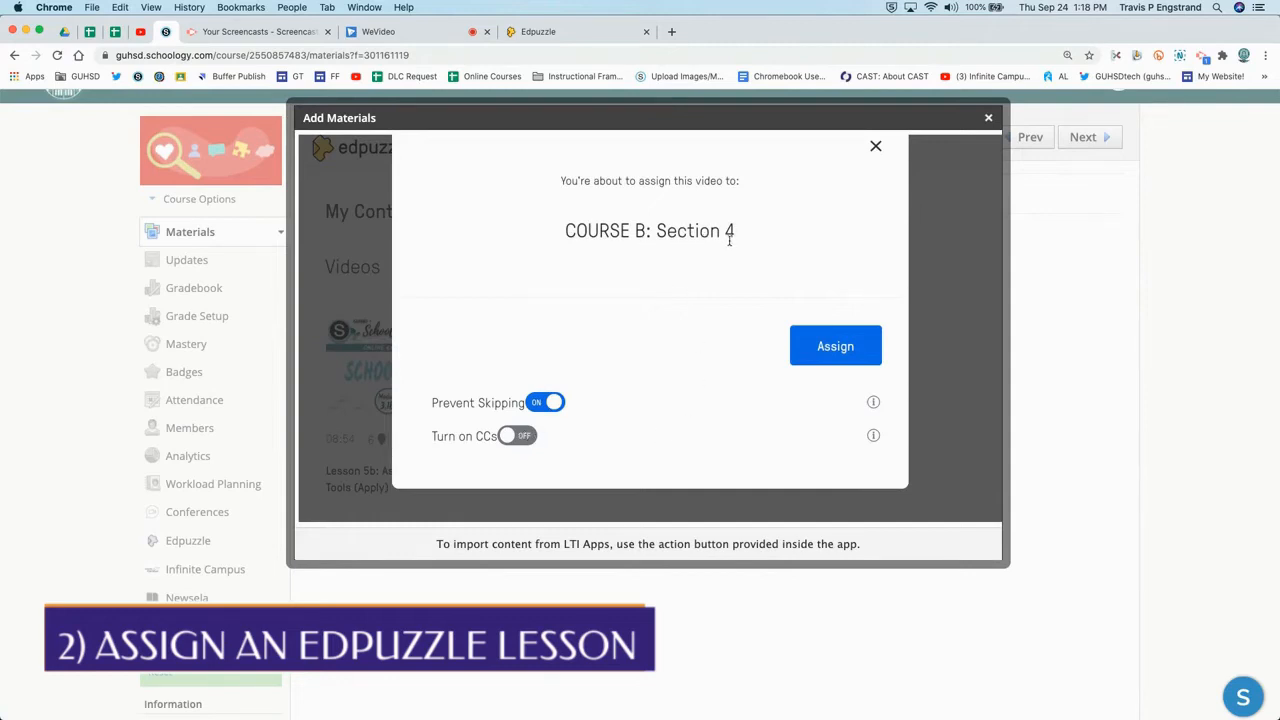
{"action": "left_click", "coordinate": [818, 343]}
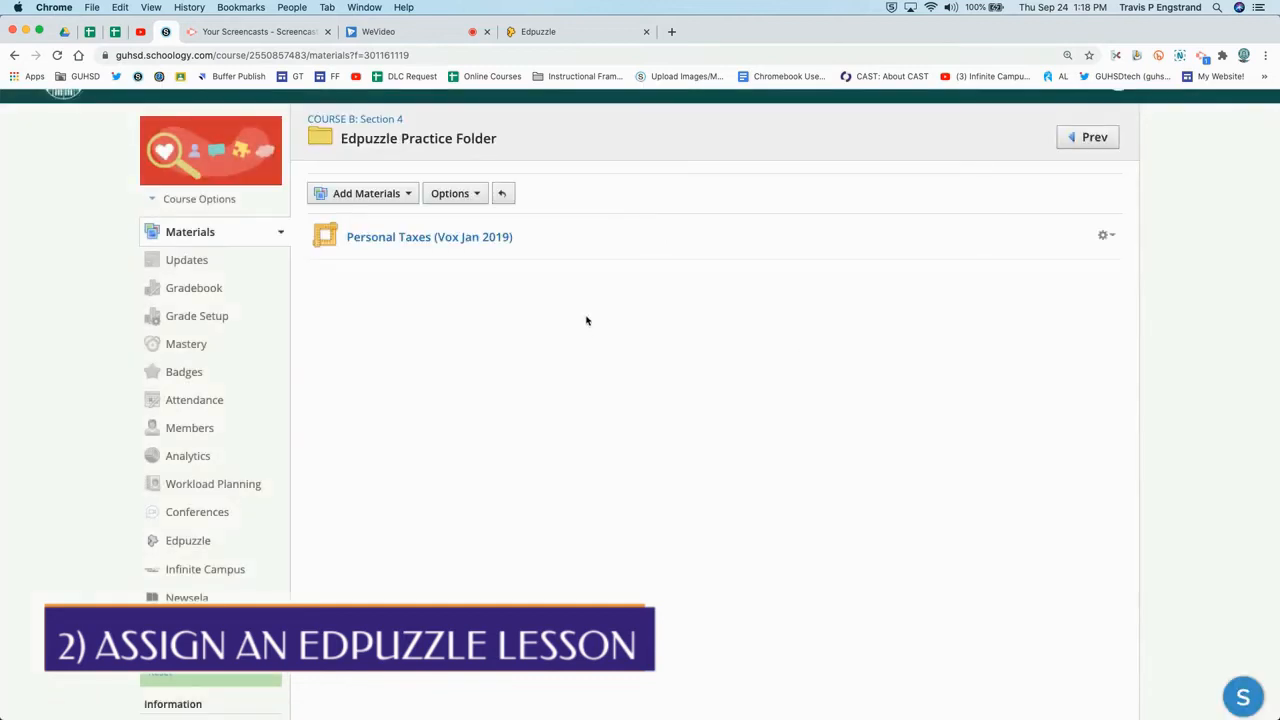
Edit the Personal Taxes (Vox Jan 2019) material, enable grading, and set its points to 10
{"action": "left_click", "coordinate": [1104, 236]}
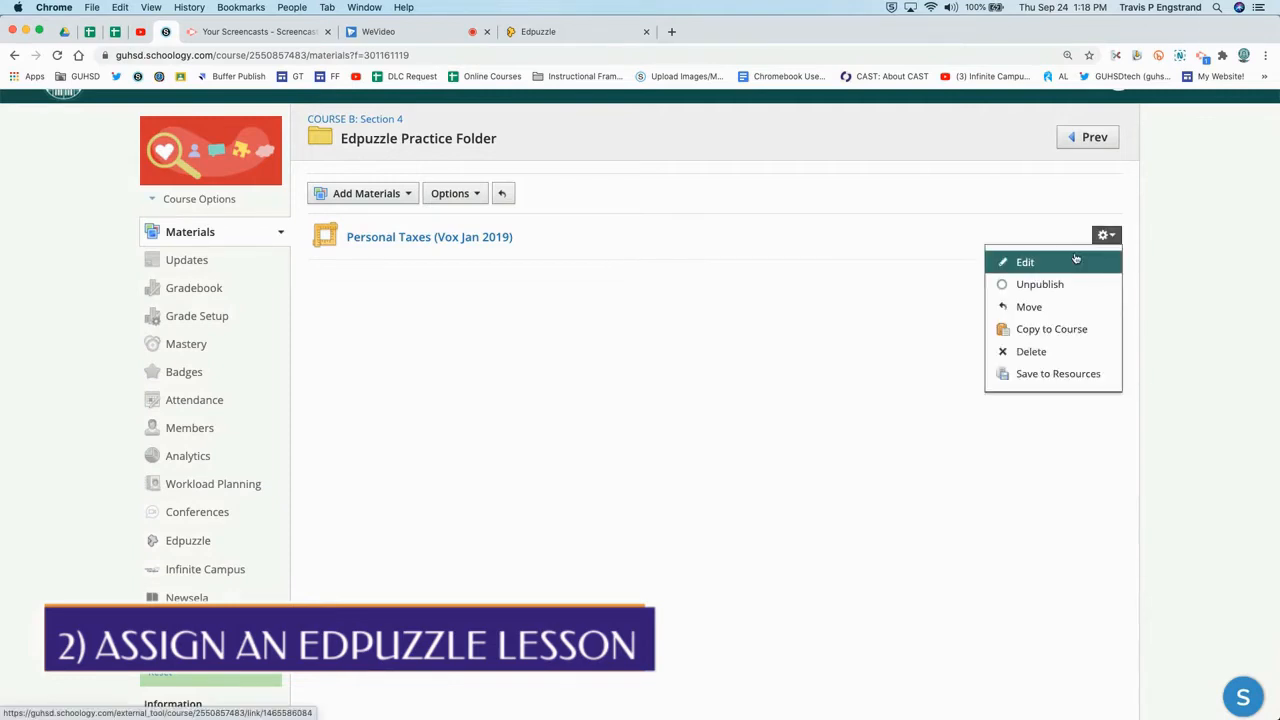
{"action": "left_click", "coordinate": [1080, 262]}
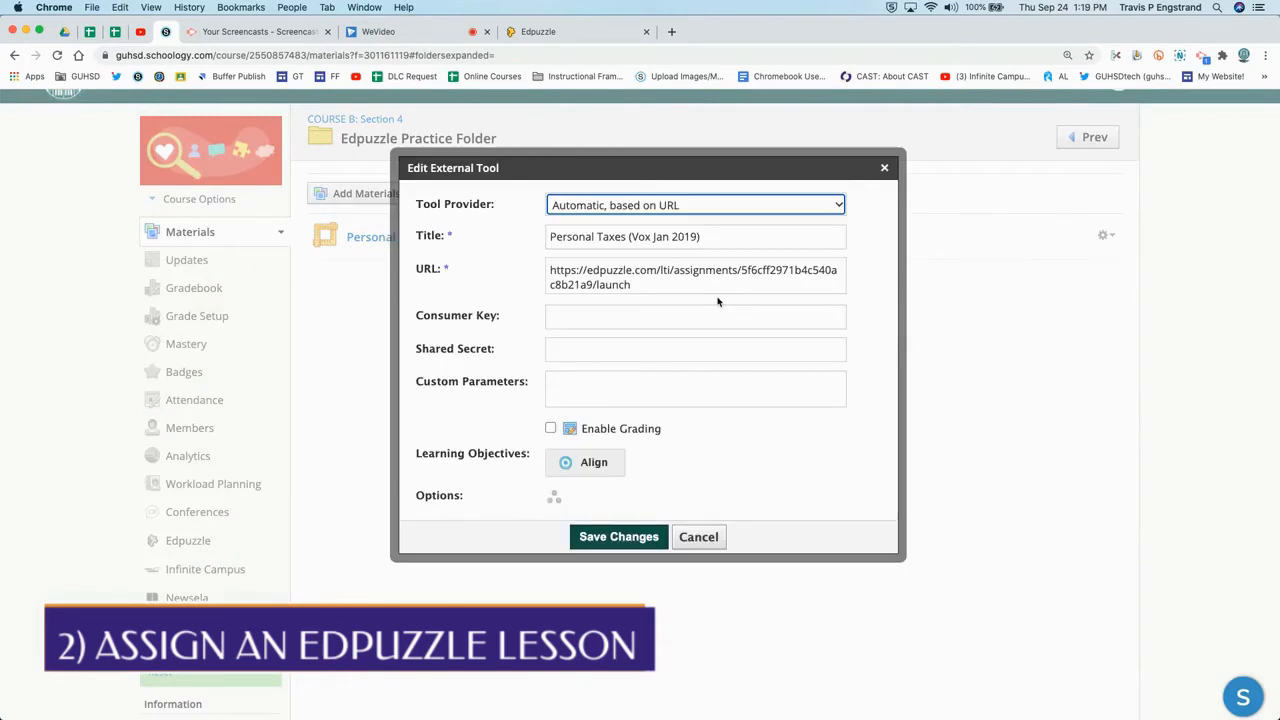
{"action": "left_click", "coordinate": [551, 428]}
{"action": "left_click", "coordinate": [553, 430]}
{"action": "double_click", "coordinate": [553, 430]}
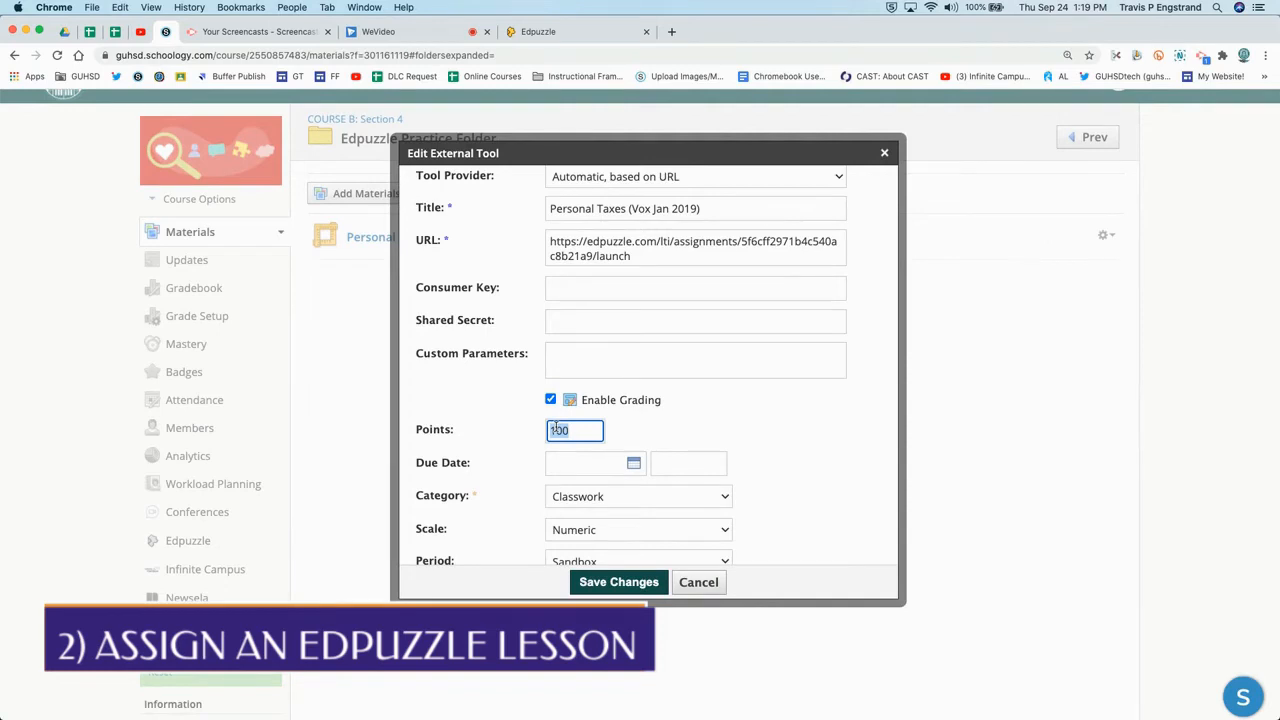
{"action": "type", "text": "10"}
Set the assignment's due date to 9/03/20 and save the changes
{"action": "left_click", "coordinate": [661, 430]}
{"action": "scroll", "coordinate": [661, 431], "scroll_direction": "down", "scroll_amount": 1}
{"action": "left_click", "coordinate": [633, 415]}
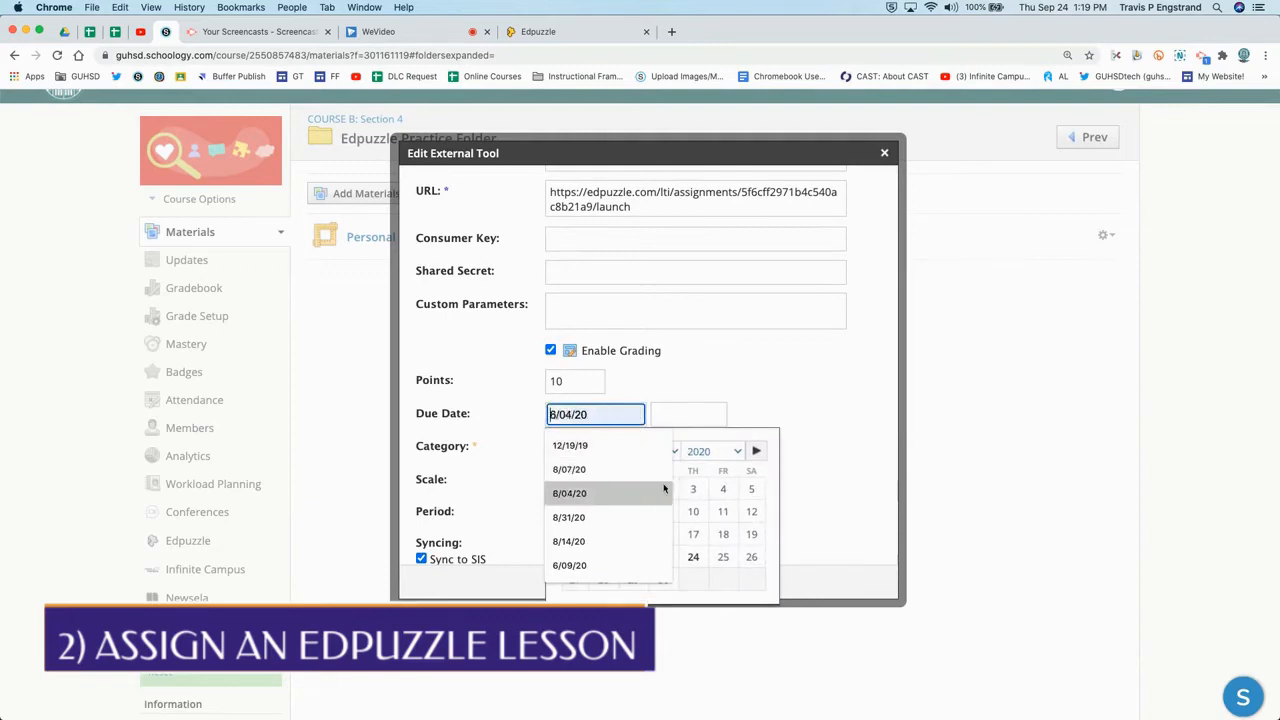
{"action": "left_click", "coordinate": [699, 496]}
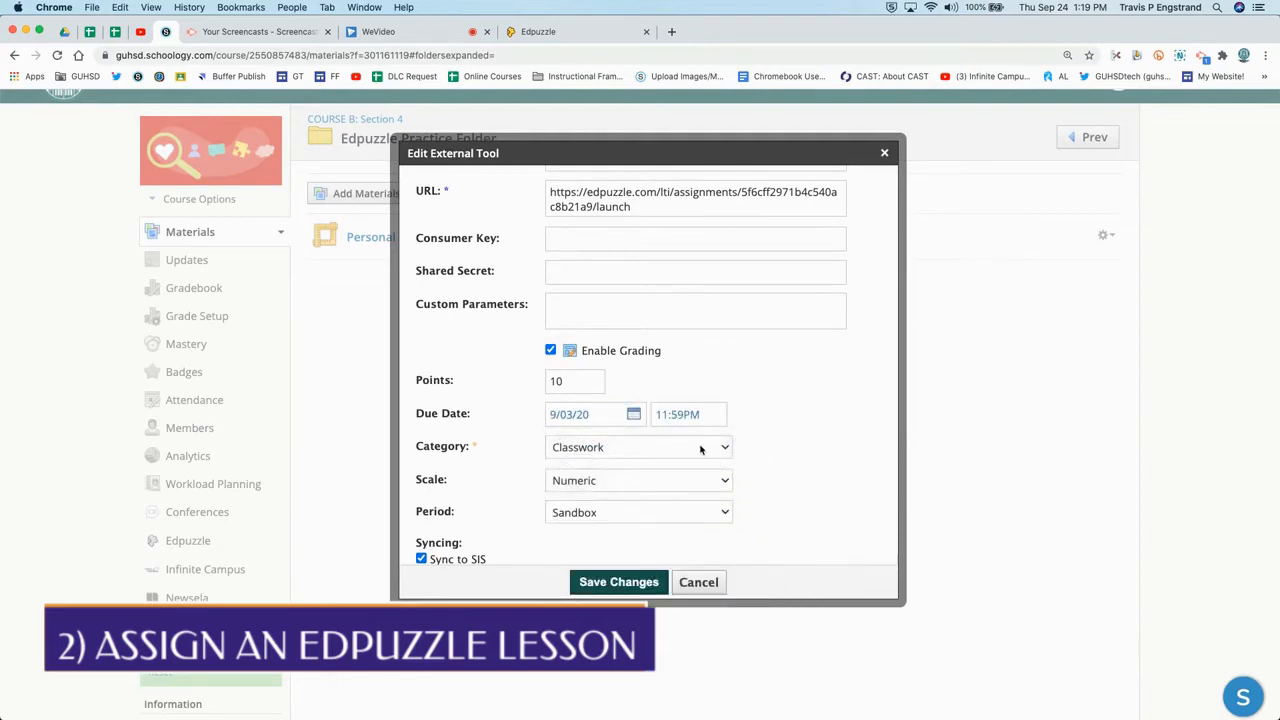
{"action": "scroll", "coordinate": [701, 450], "scroll_direction": "down", "scroll_amount": 2}
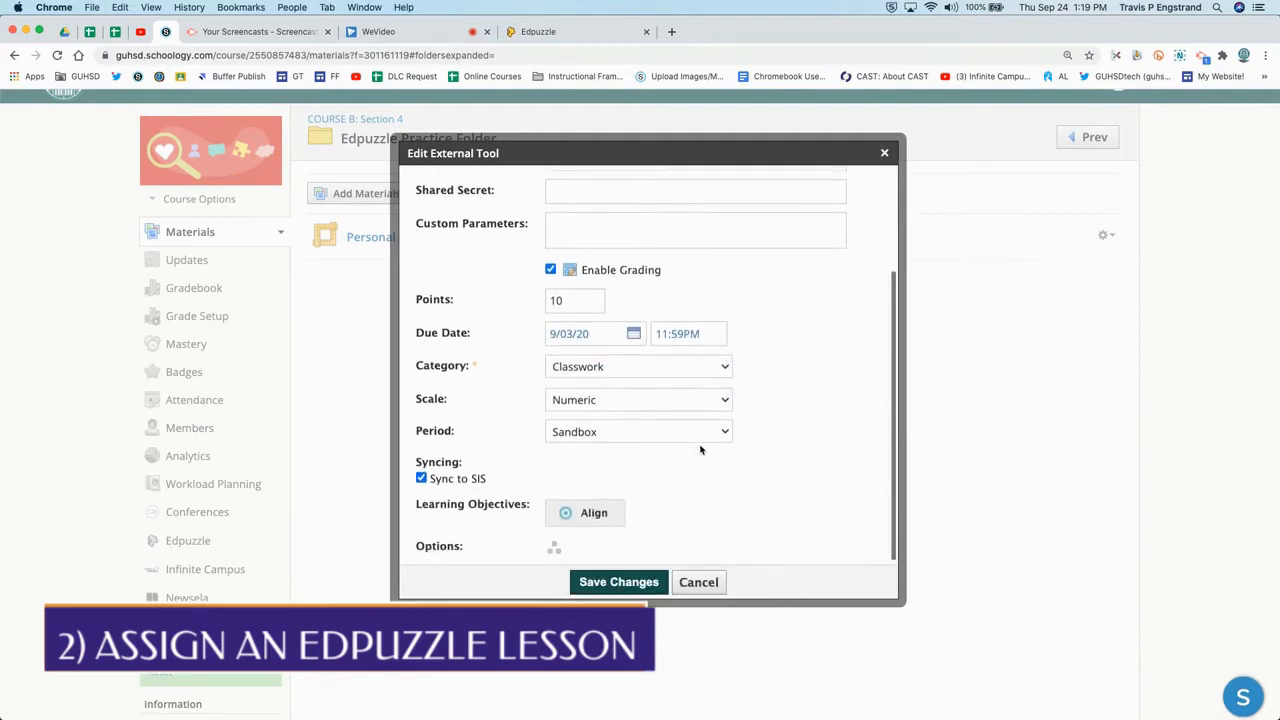
{"action": "left_click", "coordinate": [634, 582]}
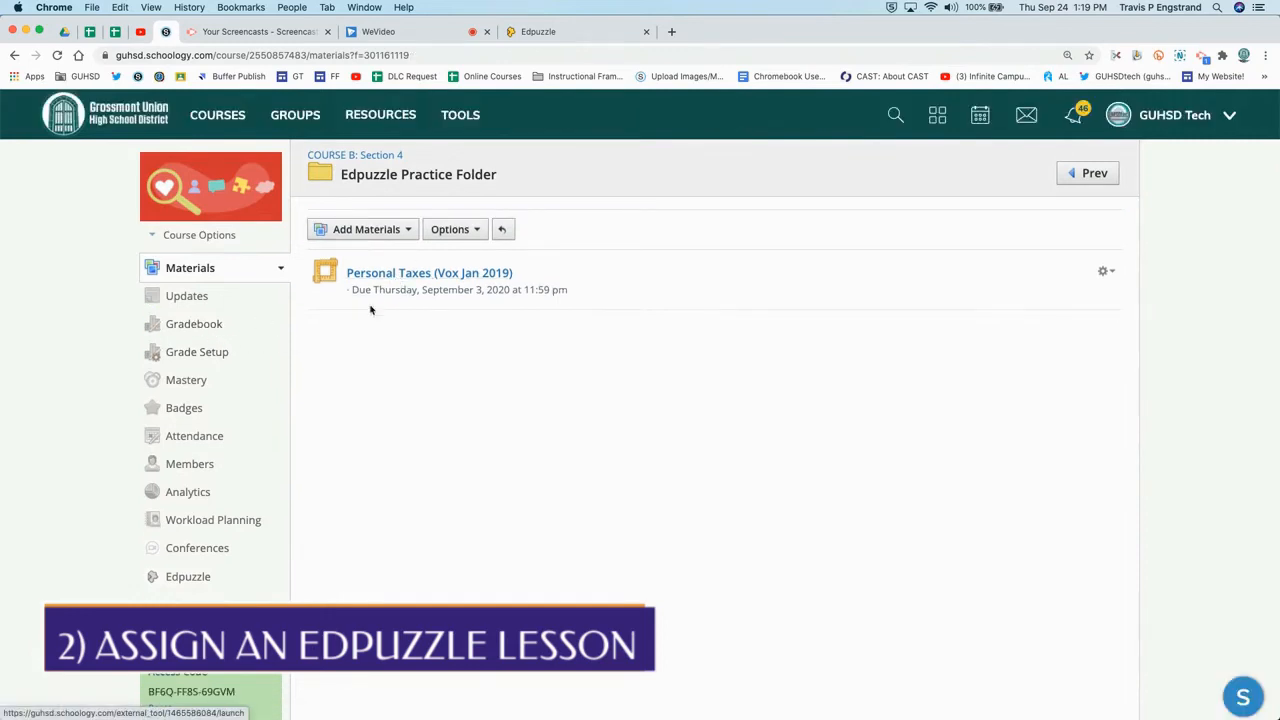
Open the course Gradebook and look through its assignment columns
{"action": "left_click", "coordinate": [195, 324]}
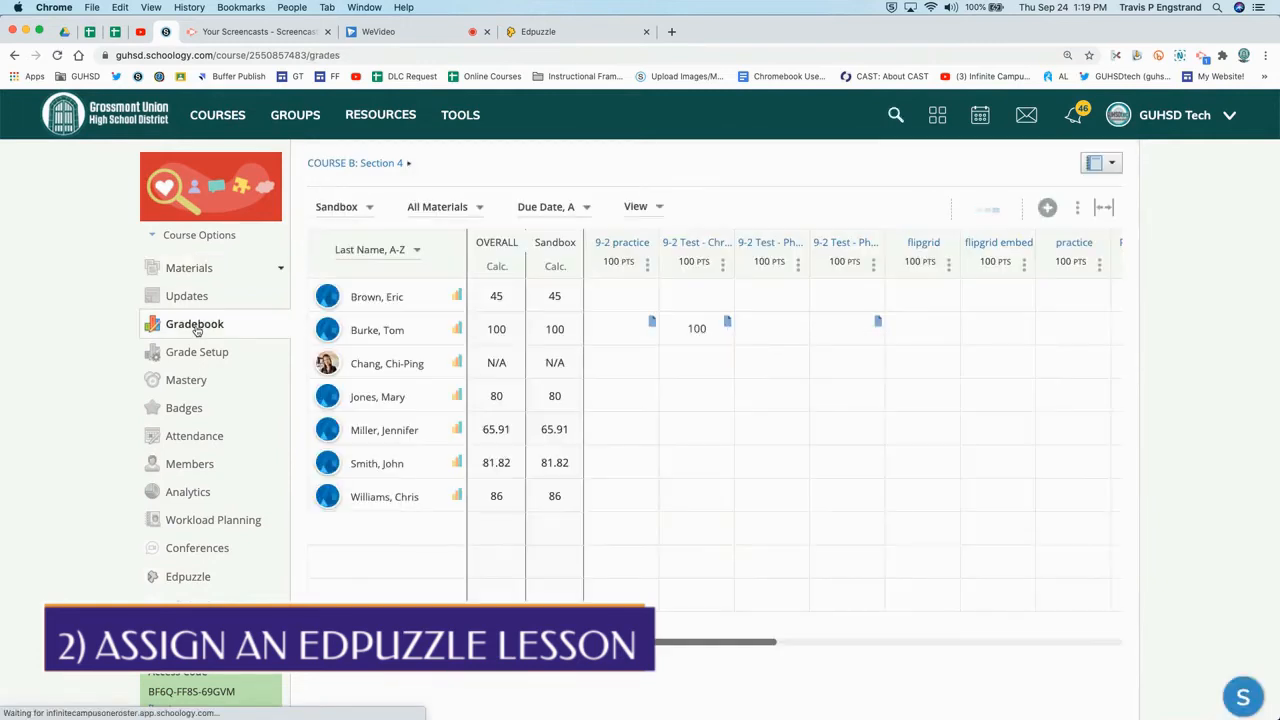
{"action": "scroll", "coordinate": [766, 368], "scroll_direction": "right", "scroll_amount": 5}
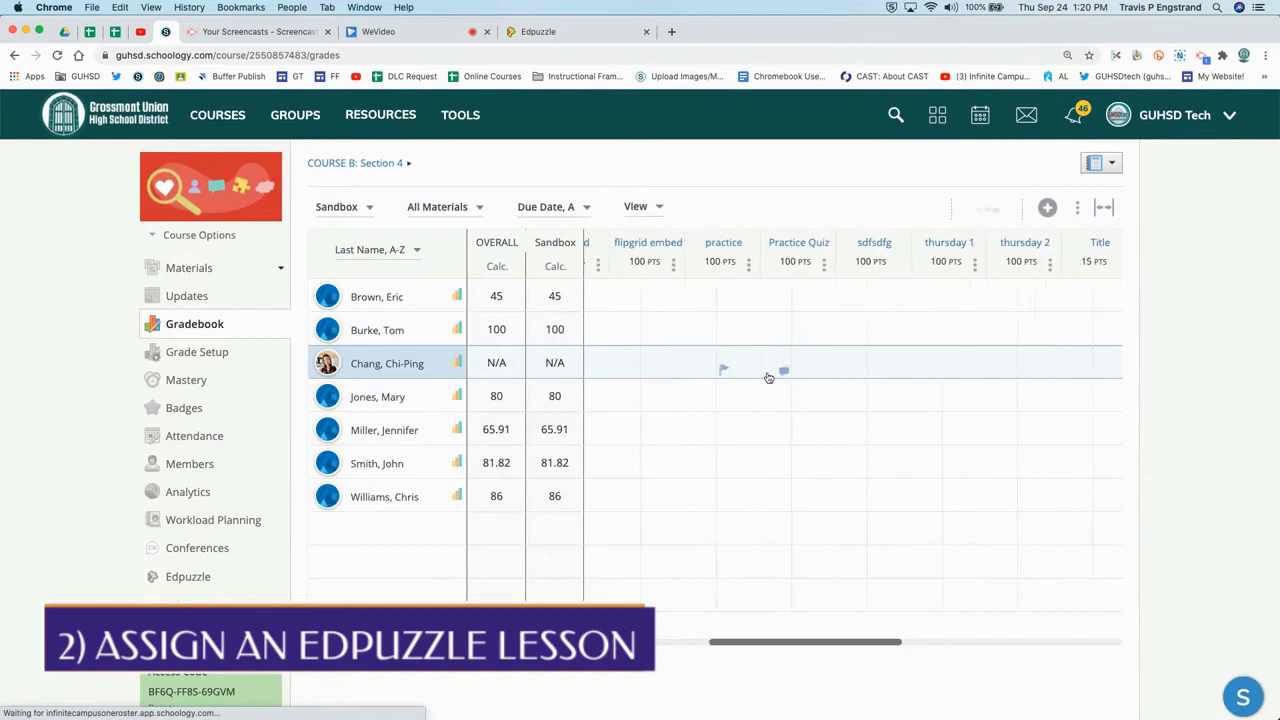
{"action": "scroll", "coordinate": [767, 375], "scroll_direction": "right", "scroll_amount": 5}
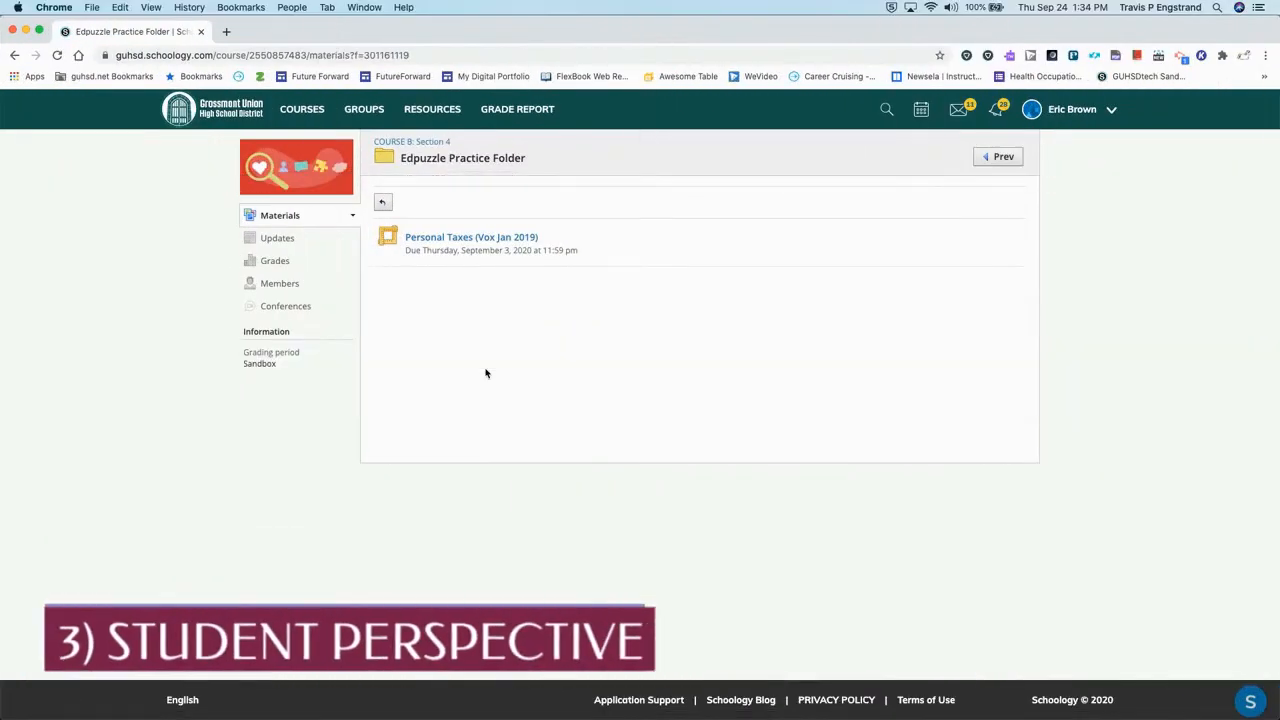
As a student, open the Personal Taxes (Vox Jan 2019) lesson and play then pause the video
{"action": "left_click", "coordinate": [466, 243]}
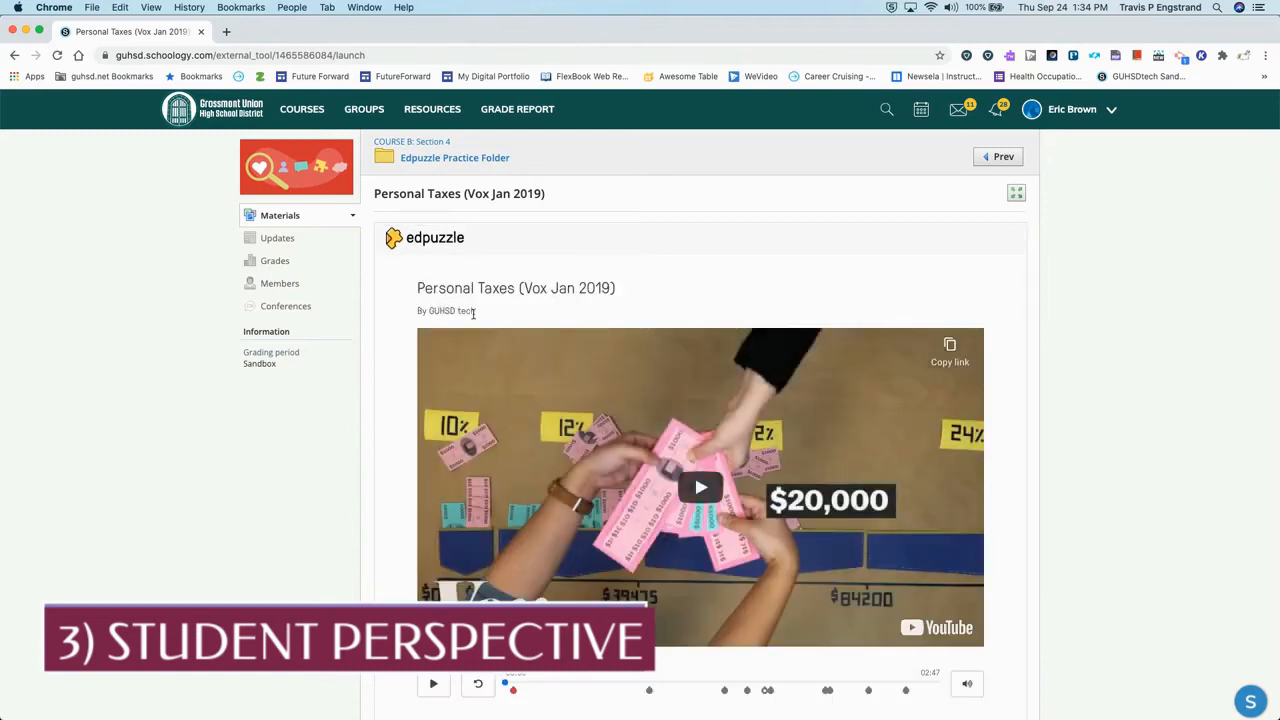
{"action": "scroll", "coordinate": [383, 350], "scroll_direction": "down", "scroll_amount": 3}
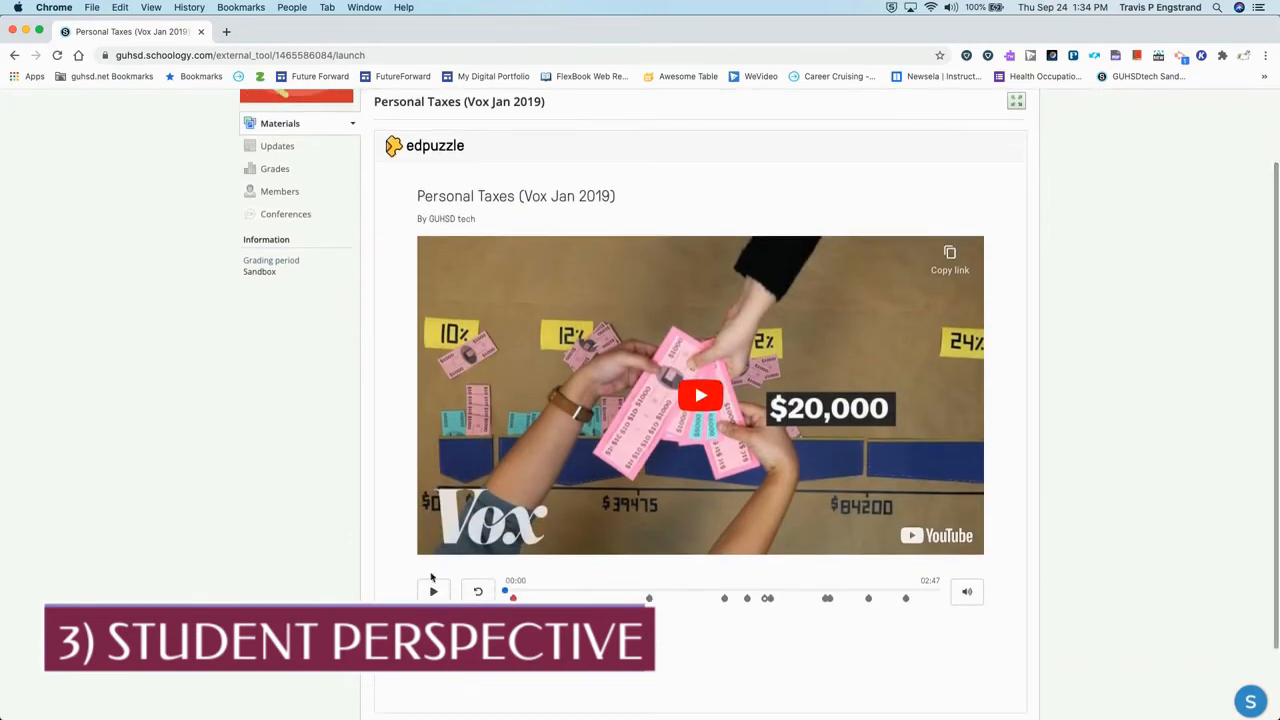
{"action": "left_click", "coordinate": [700, 395]}
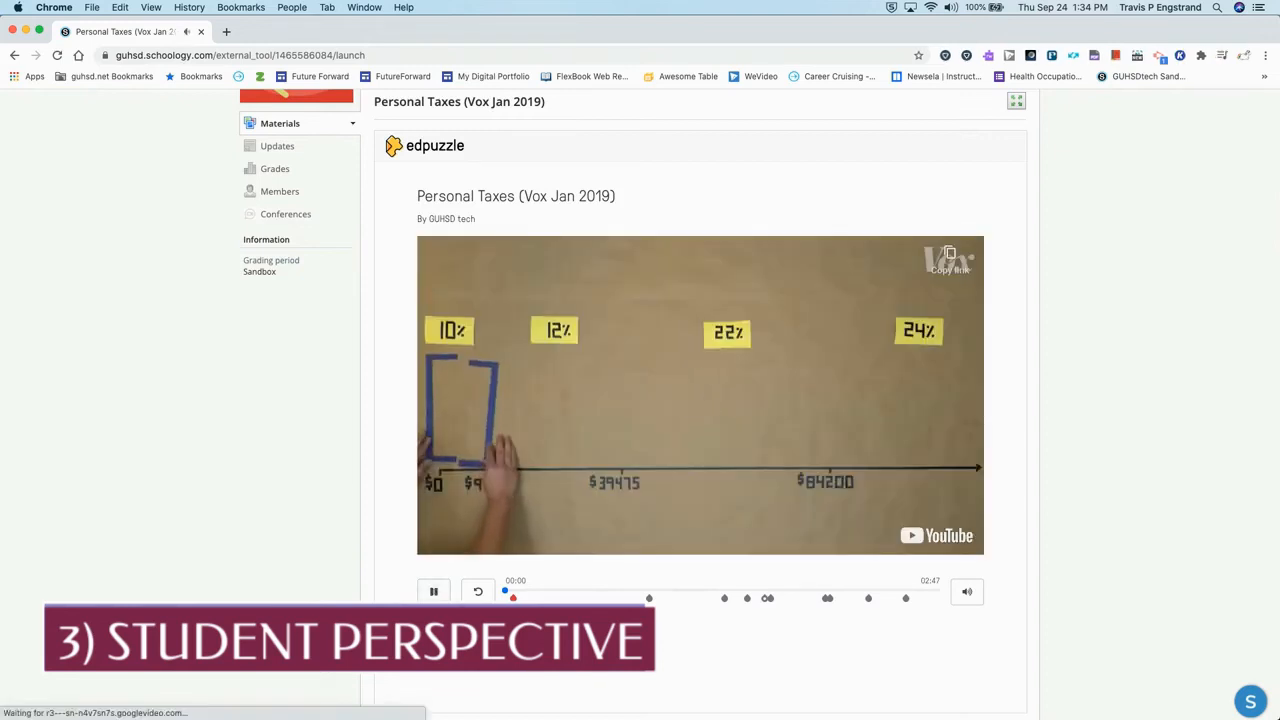
{"action": "left_click", "coordinate": [434, 592]}
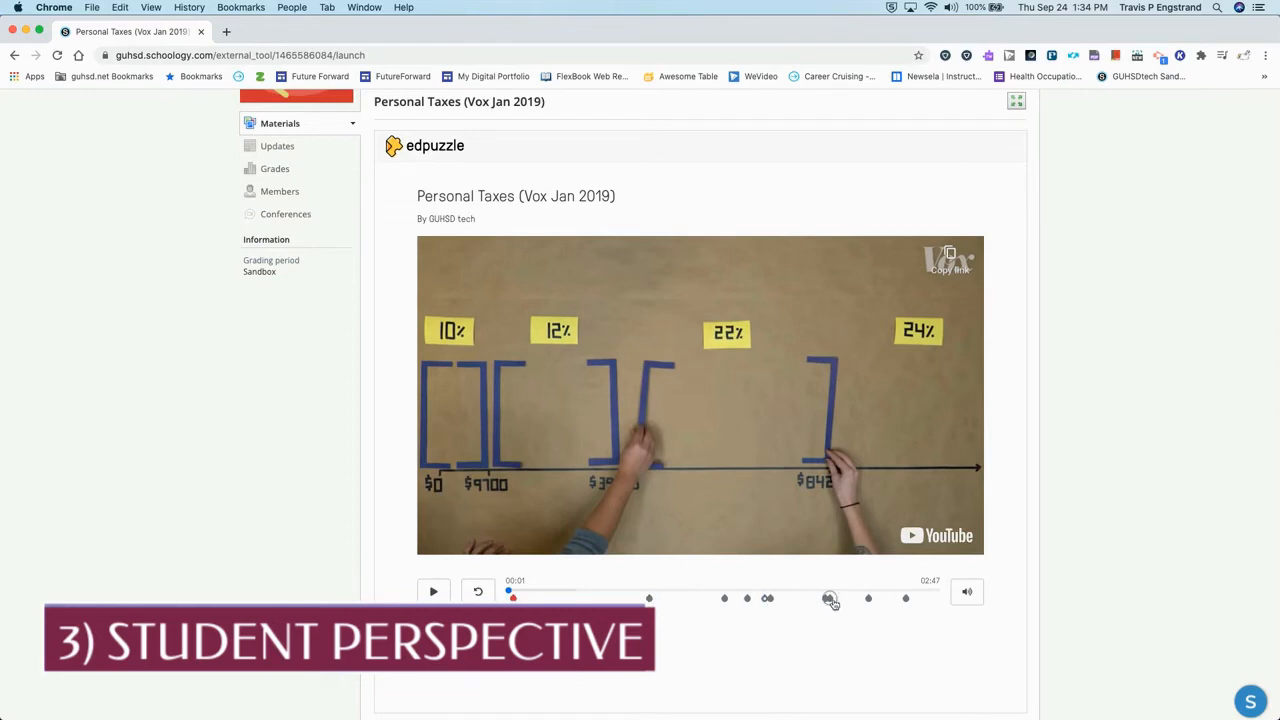
Expand the lesson to full screen to examine its question list, then exit full screen
{"action": "scroll", "coordinate": [910, 603], "scroll_direction": "up", "scroll_amount": 2}
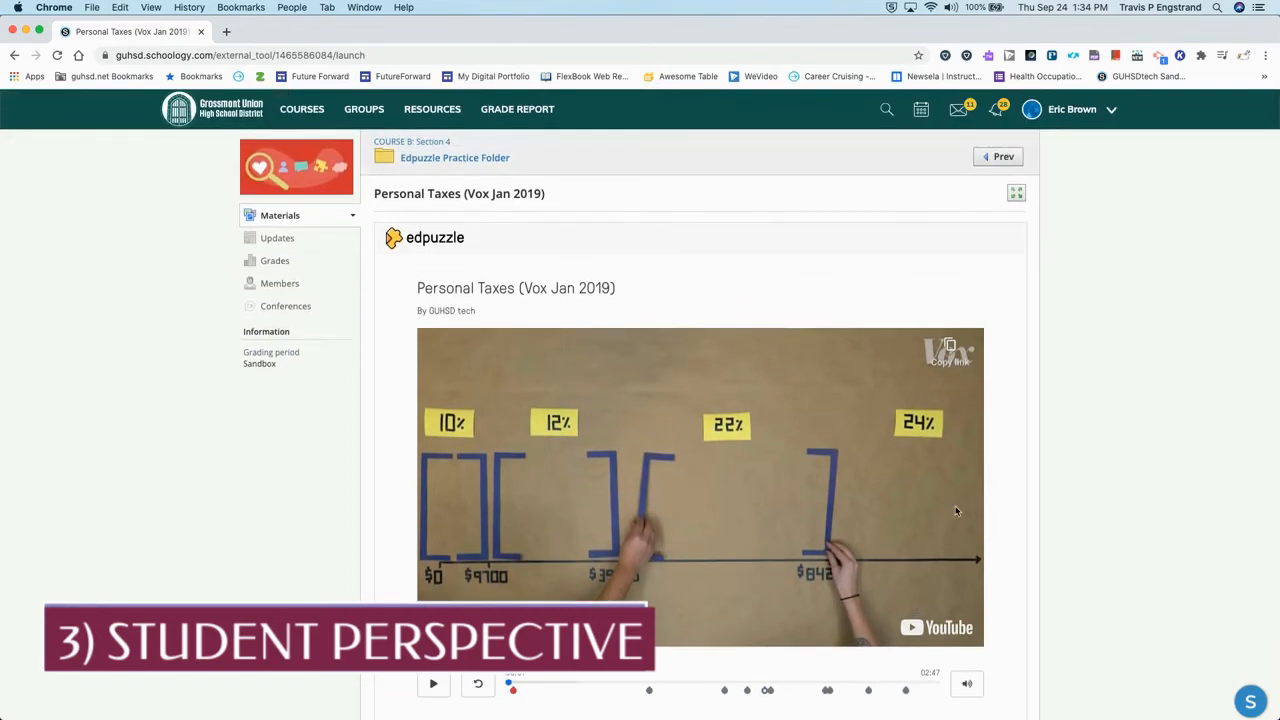
{"action": "left_click", "coordinate": [1015, 195]}
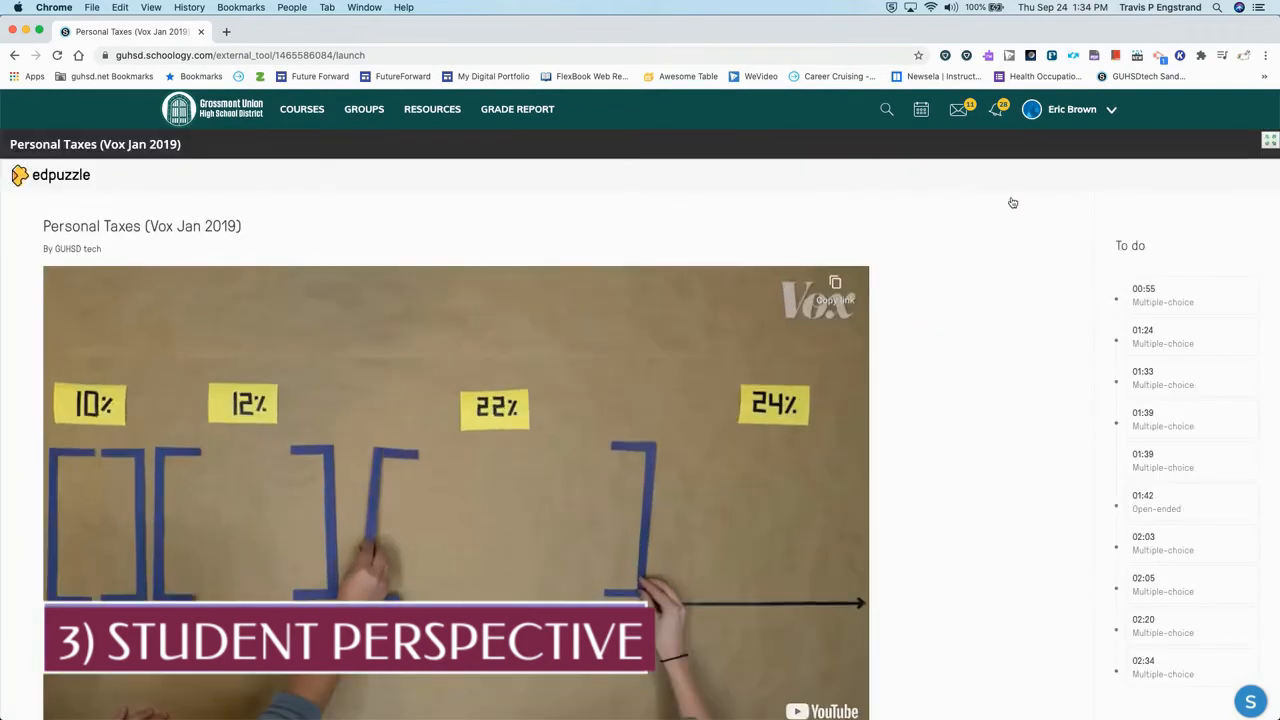
{"action": "scroll", "coordinate": [970, 310], "scroll_direction": "down", "scroll_amount": 1}
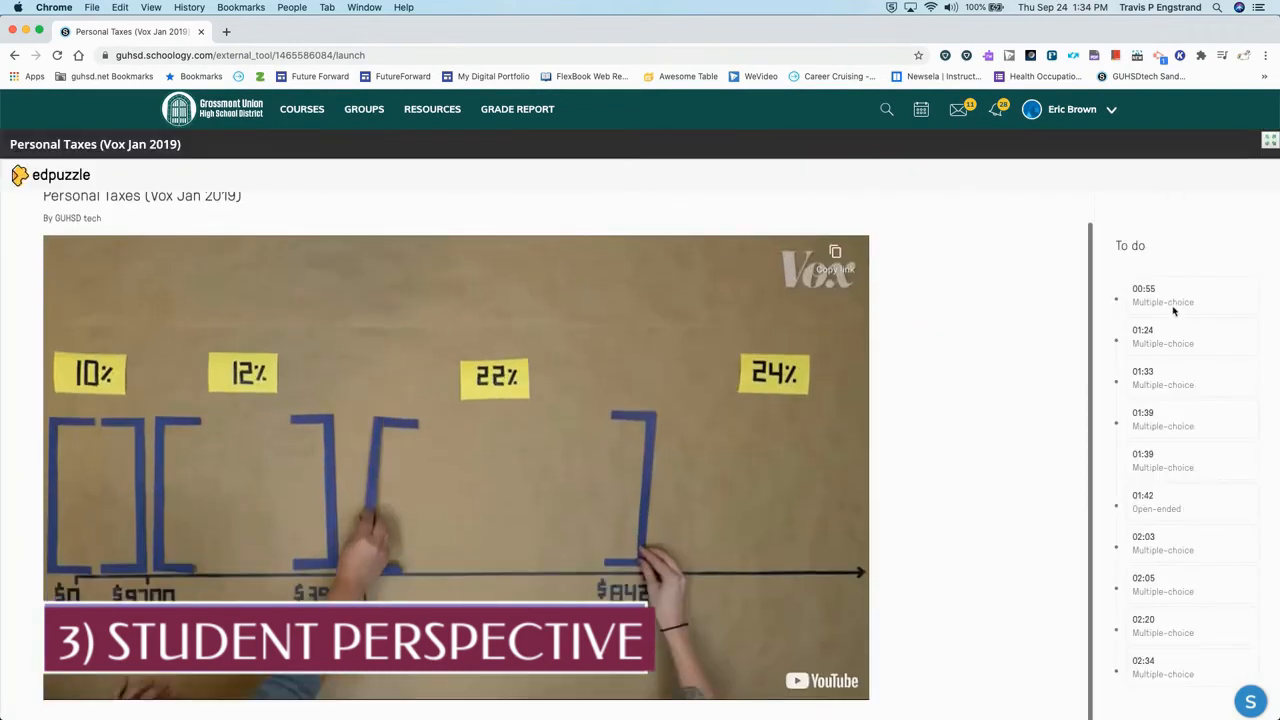
{"action": "scroll", "coordinate": [1174, 312], "scroll_direction": "down", "scroll_amount": 2}
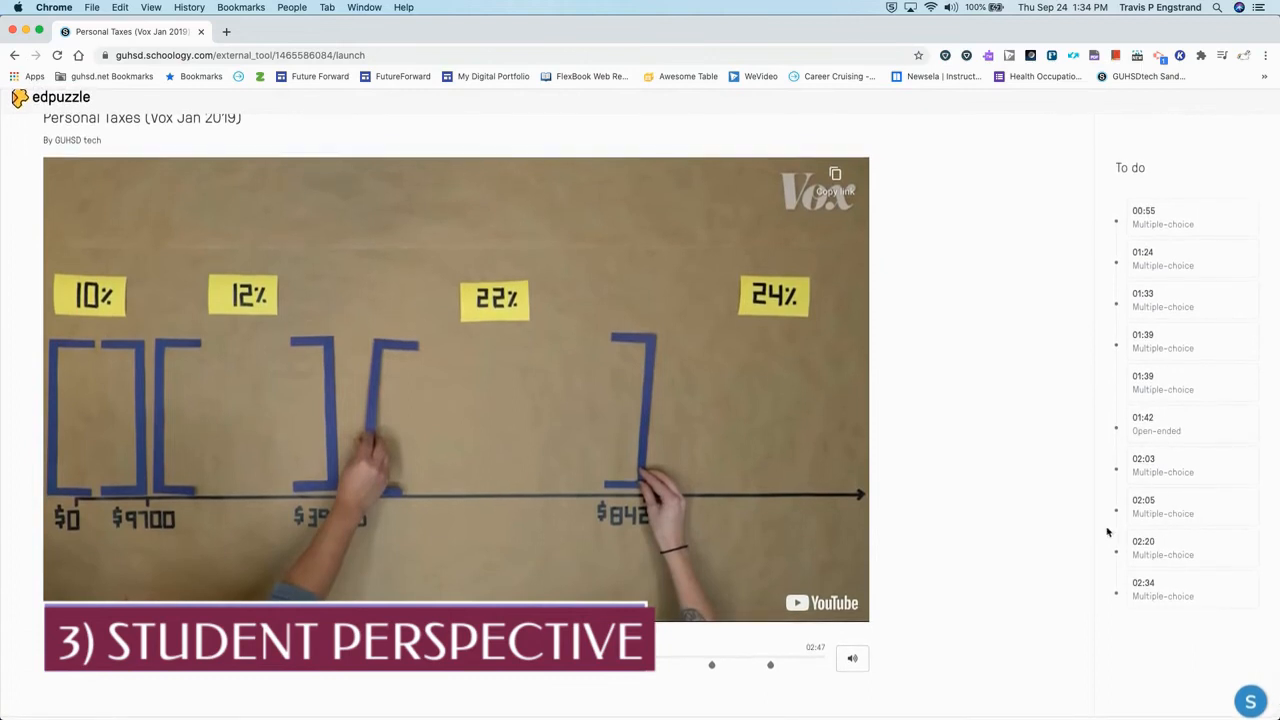
{"action": "scroll", "coordinate": [1167, 466], "scroll_direction": "up", "scroll_amount": 2}
{"action": "left_click", "coordinate": [1270, 147]}
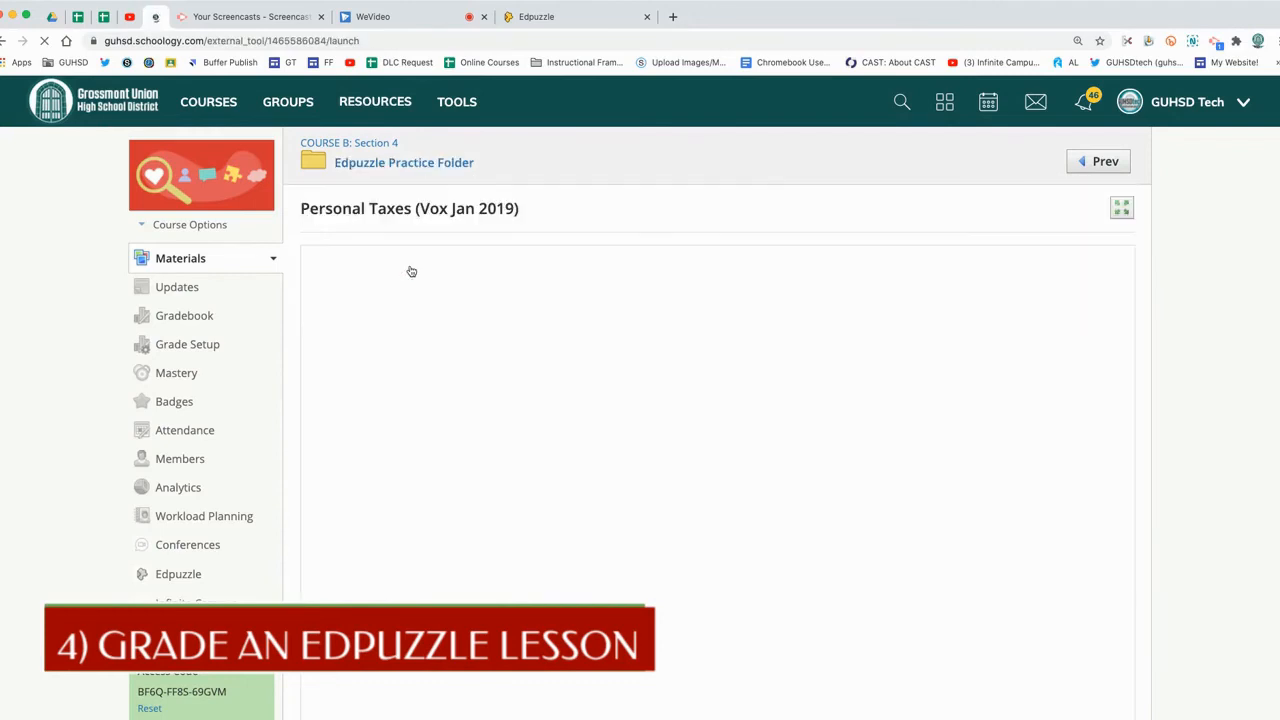
Review the lesson's student progress list and open, then close, the options menu for the student who finished
{"action": "scroll", "coordinate": [348, 353], "scroll_direction": "down", "scroll_amount": 2}
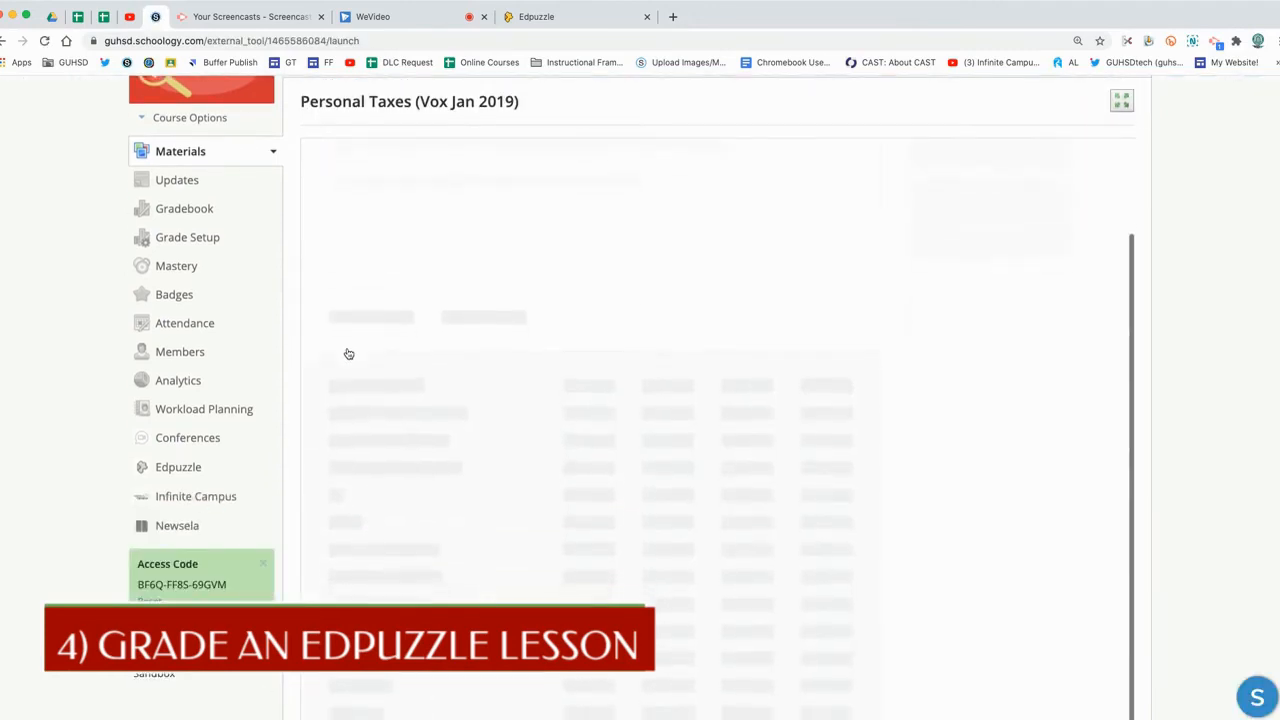
{"action": "scroll", "coordinate": [317, 385], "scroll_direction": "down", "scroll_amount": 4}
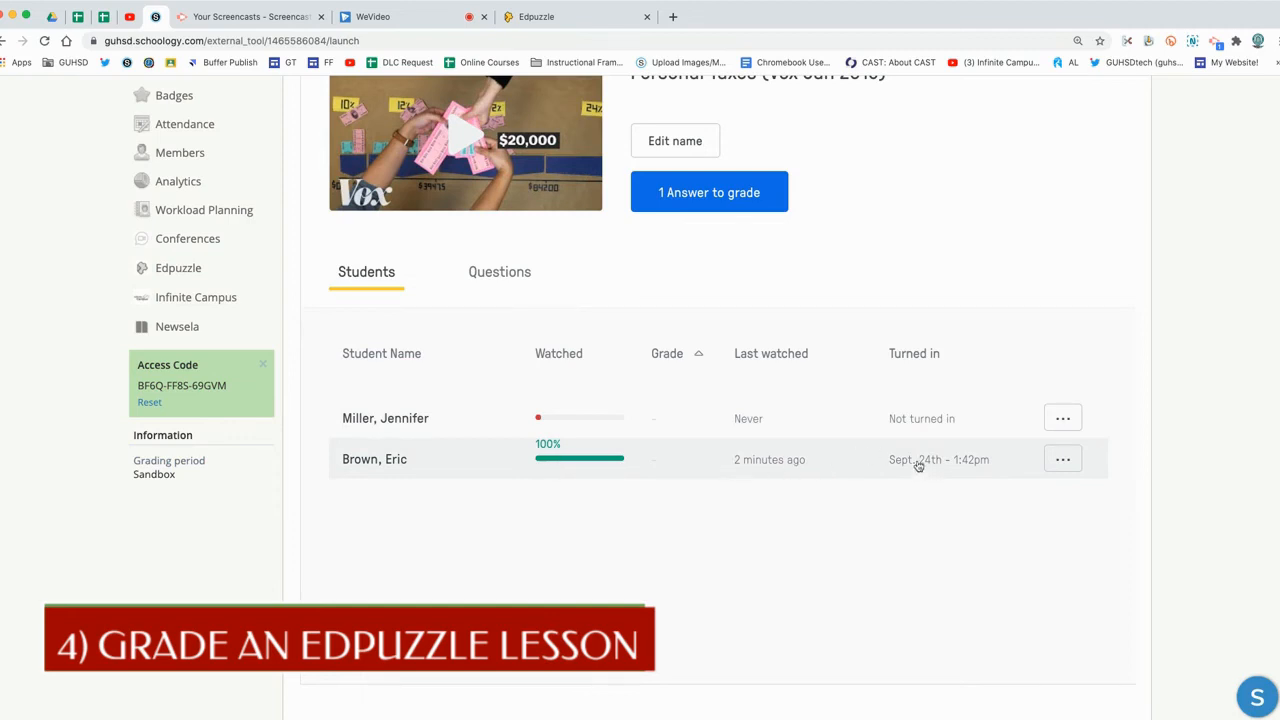
{"action": "left_click", "coordinate": [1060, 460]}
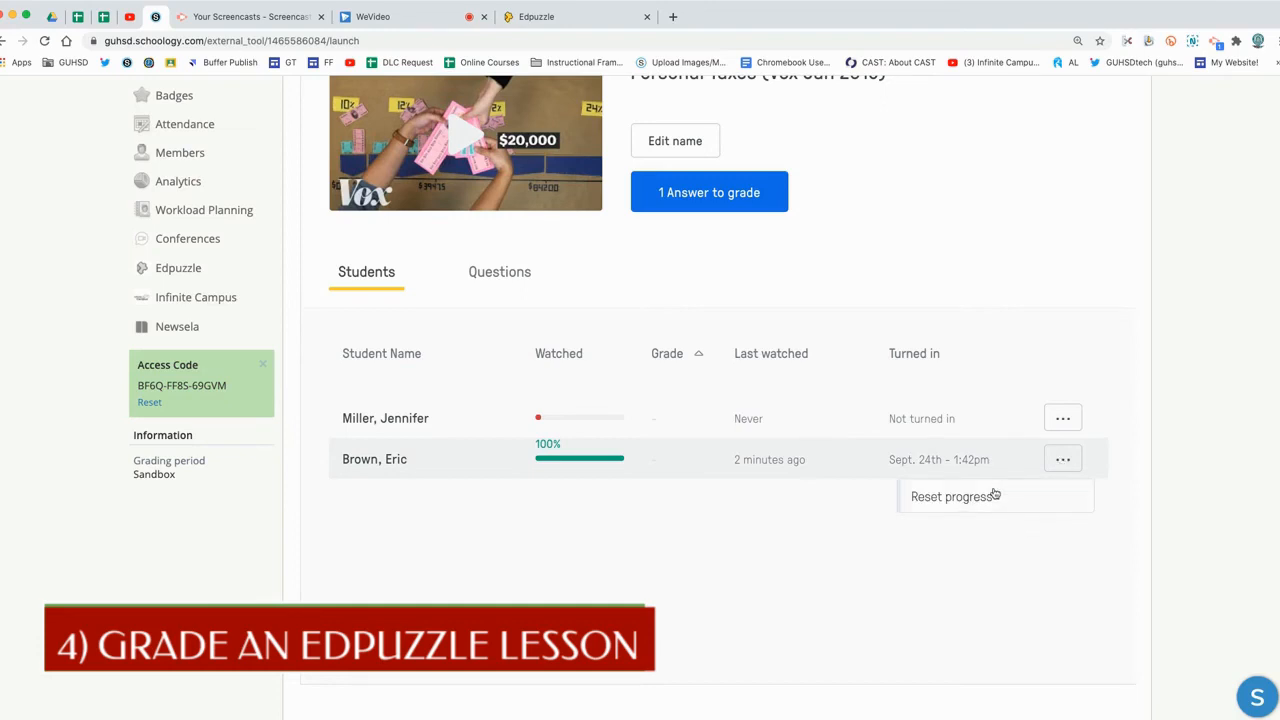
{"action": "left_click", "coordinate": [1186, 434]}
{"action": "scroll", "coordinate": [851, 487], "scroll_direction": "up", "scroll_amount": 3}
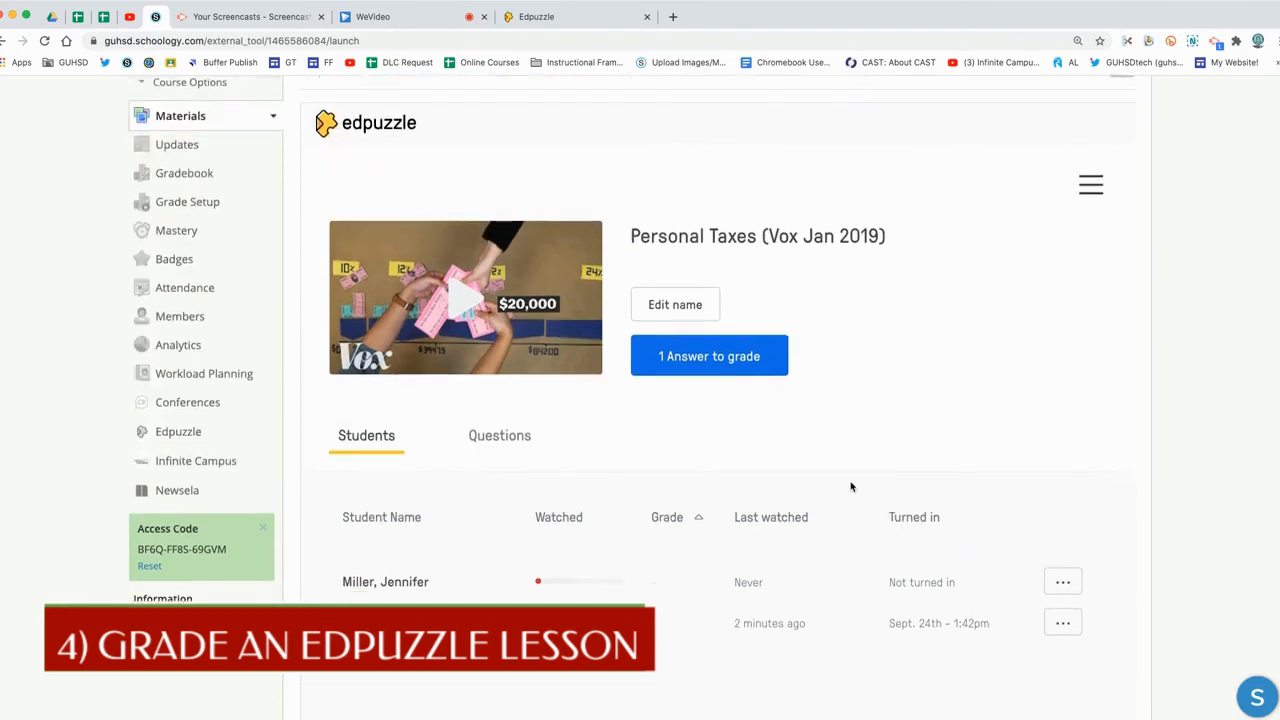
{"action": "scroll", "coordinate": [851, 487], "scroll_direction": "up", "scroll_amount": 1}
Open the answers waiting to be graded and mark the student's open-ended tax answer as correct
{"action": "left_click", "coordinate": [706, 371]}
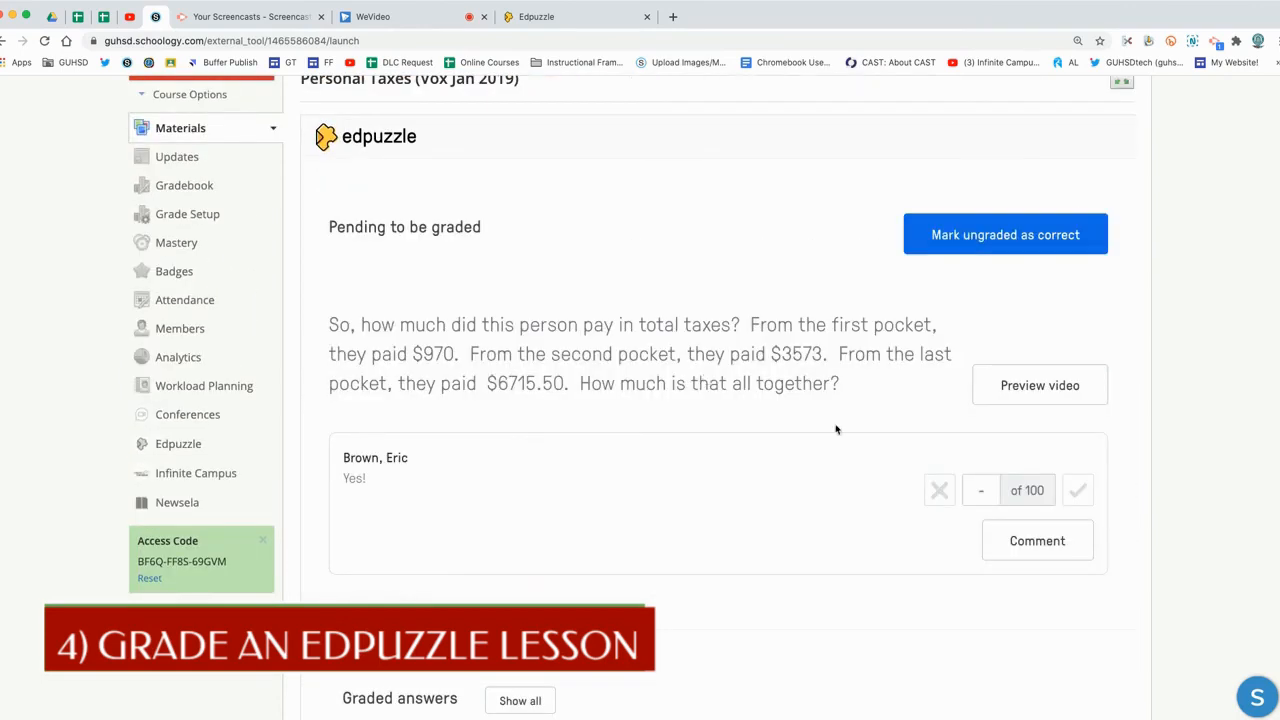
{"action": "scroll", "coordinate": [894, 449], "scroll_direction": "down", "scroll_amount": 5}
{"action": "scroll", "coordinate": [895, 448], "scroll_direction": "up", "scroll_amount": 3}
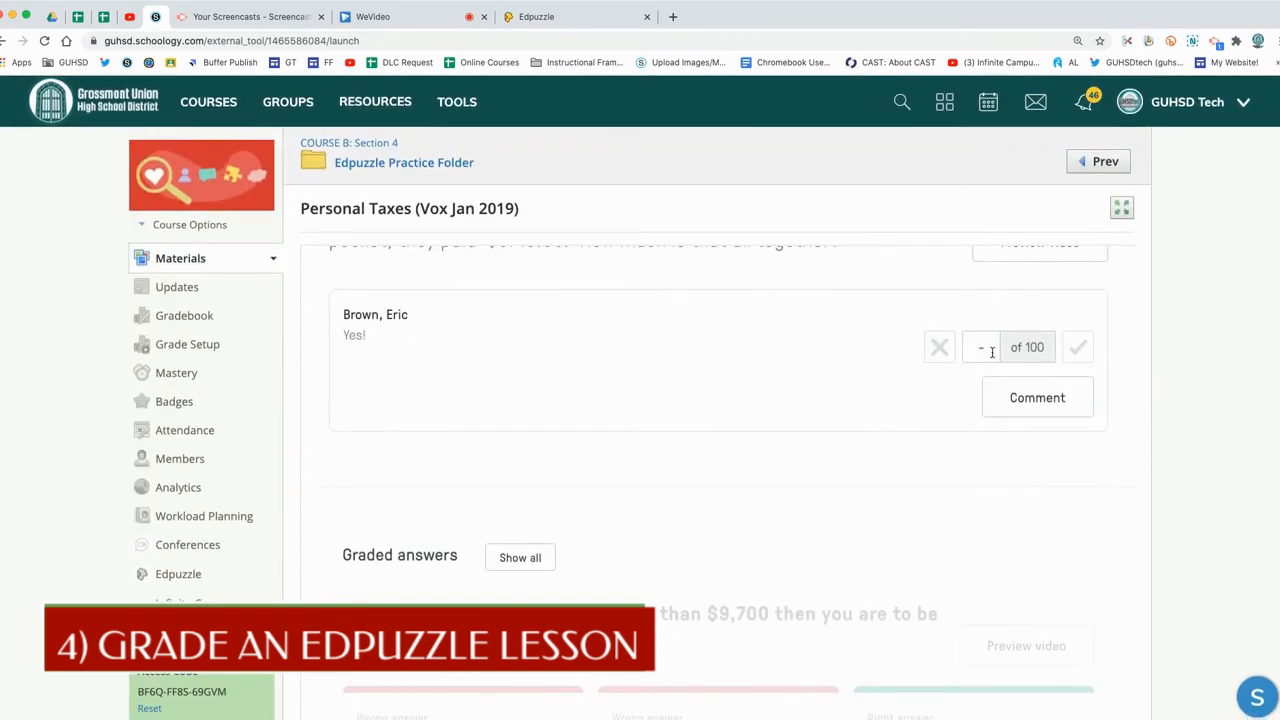
{"action": "left_click", "coordinate": [1077, 350]}
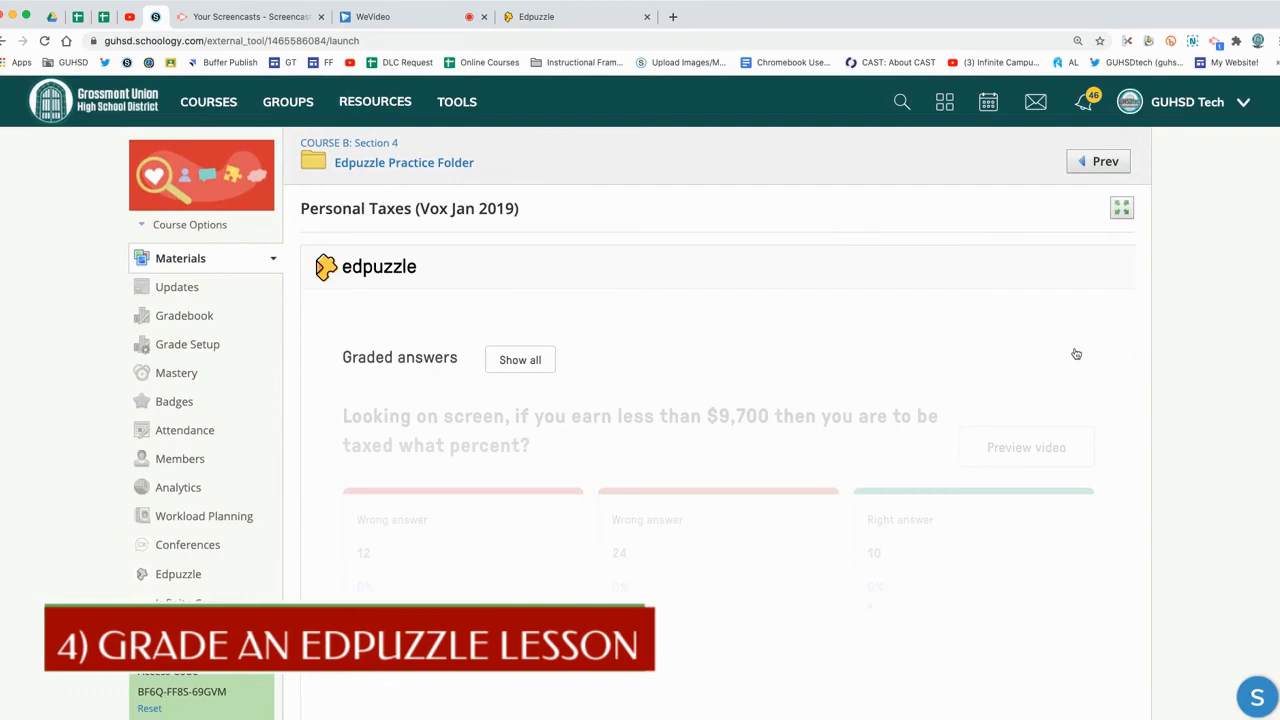
Show all graded answers and scroll through the lesson's multiple-choice question results
{"action": "scroll", "coordinate": [838, 373], "scroll_direction": "down", "scroll_amount": 3}
{"action": "scroll", "coordinate": [837, 371], "scroll_direction": "up", "scroll_amount": 3}
{"action": "left_click", "coordinate": [535, 361]}
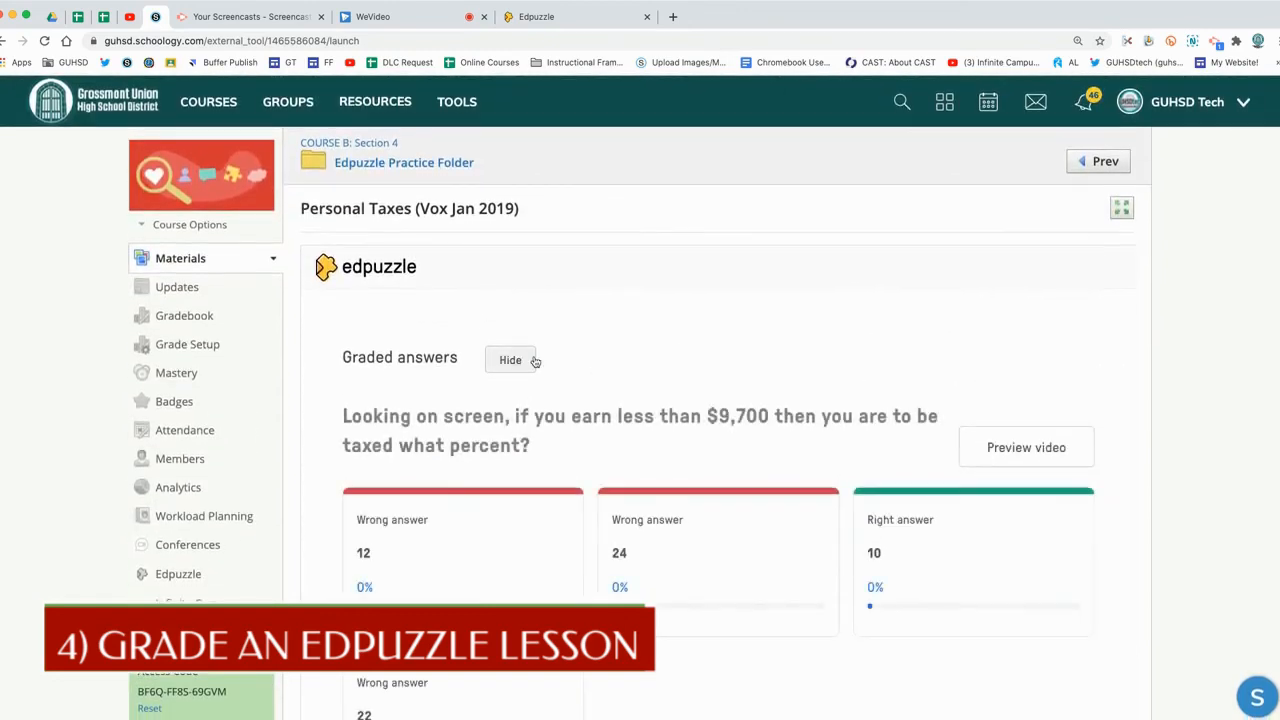
{"action": "scroll", "coordinate": [677, 394], "scroll_direction": "down", "scroll_amount": 5}
{"action": "scroll", "coordinate": [677, 394], "scroll_direction": "up", "scroll_amount": 5}
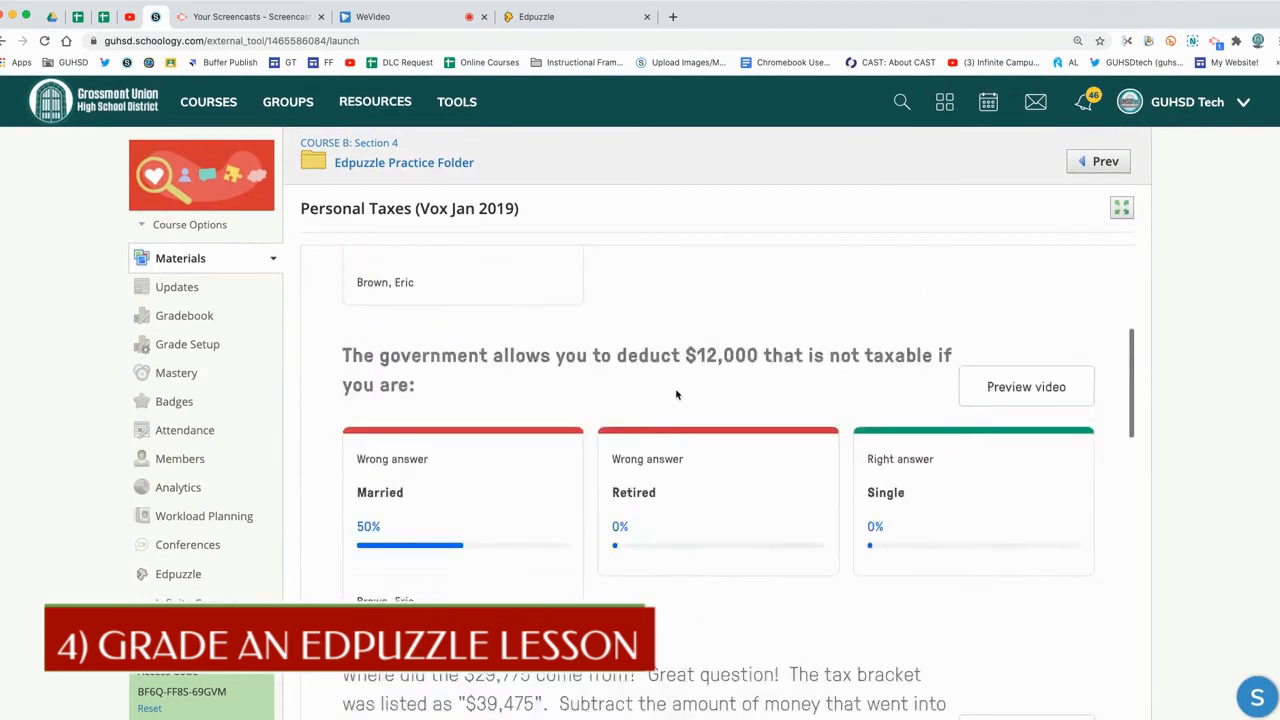
Return to the Edpuzzle Practice Folder, reopen the Personal Taxes (Vox Jan 2019) lesson, and check the student's grade
{"action": "left_click", "coordinate": [424, 169]}
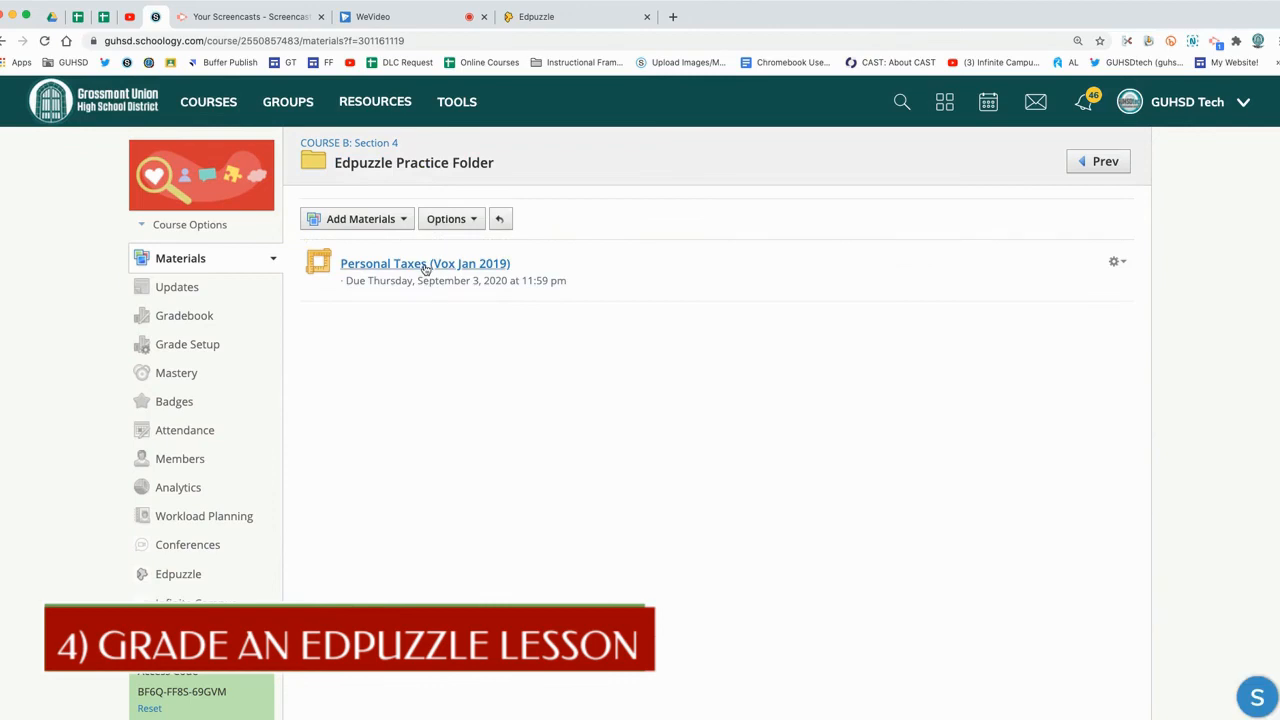
{"action": "left_click", "coordinate": [425, 264]}
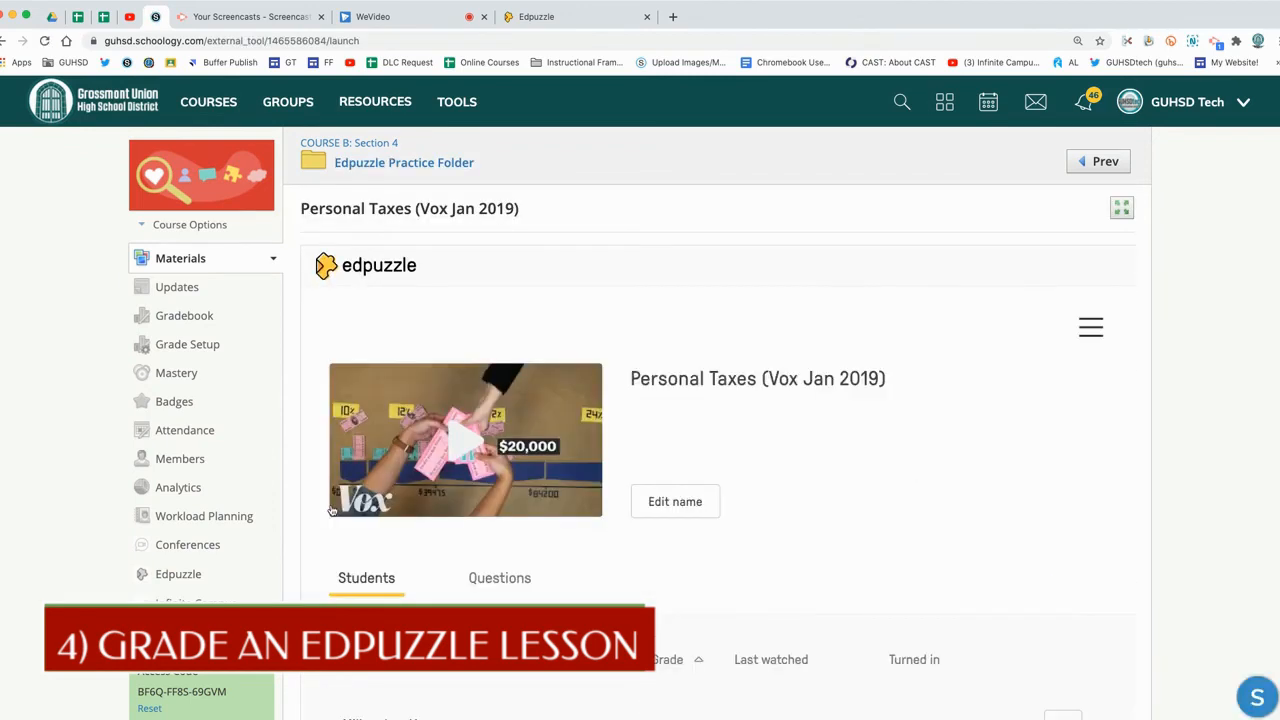
{"action": "scroll", "coordinate": [332, 511], "scroll_direction": "down", "scroll_amount": 3}
{"action": "scroll", "coordinate": [332, 511], "scroll_direction": "down", "scroll_amount": 1}
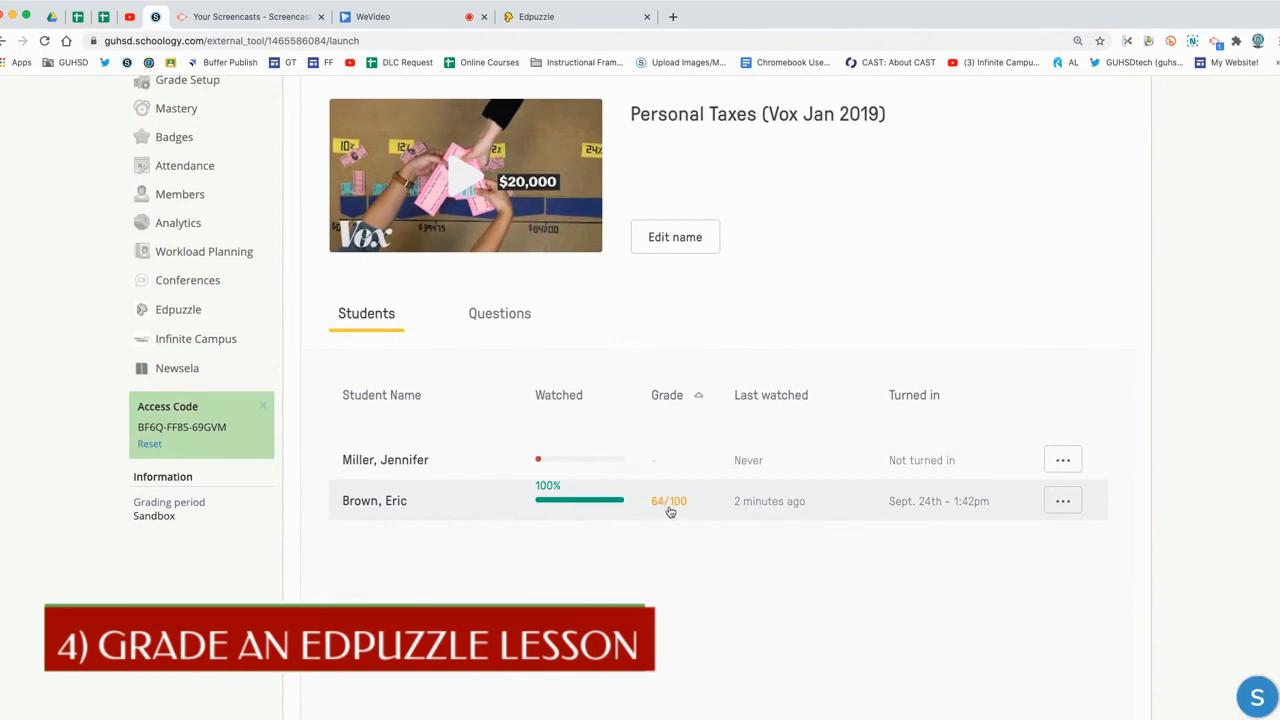
In the Gradebook, find the Personal Taxes column and select the student's synced score
{"action": "scroll", "coordinate": [311, 453], "scroll_direction": "up", "scroll_amount": 2}
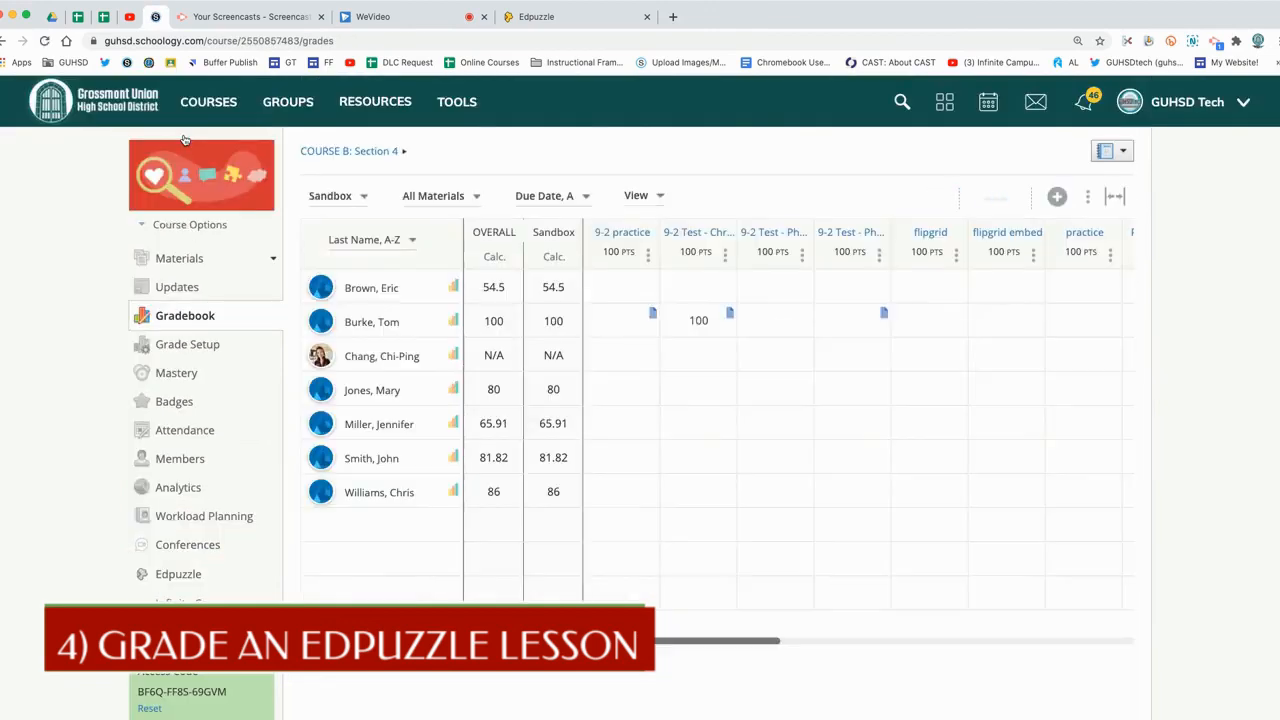
{"action": "scroll", "coordinate": [636, 357], "scroll_direction": "right", "scroll_amount": 10}
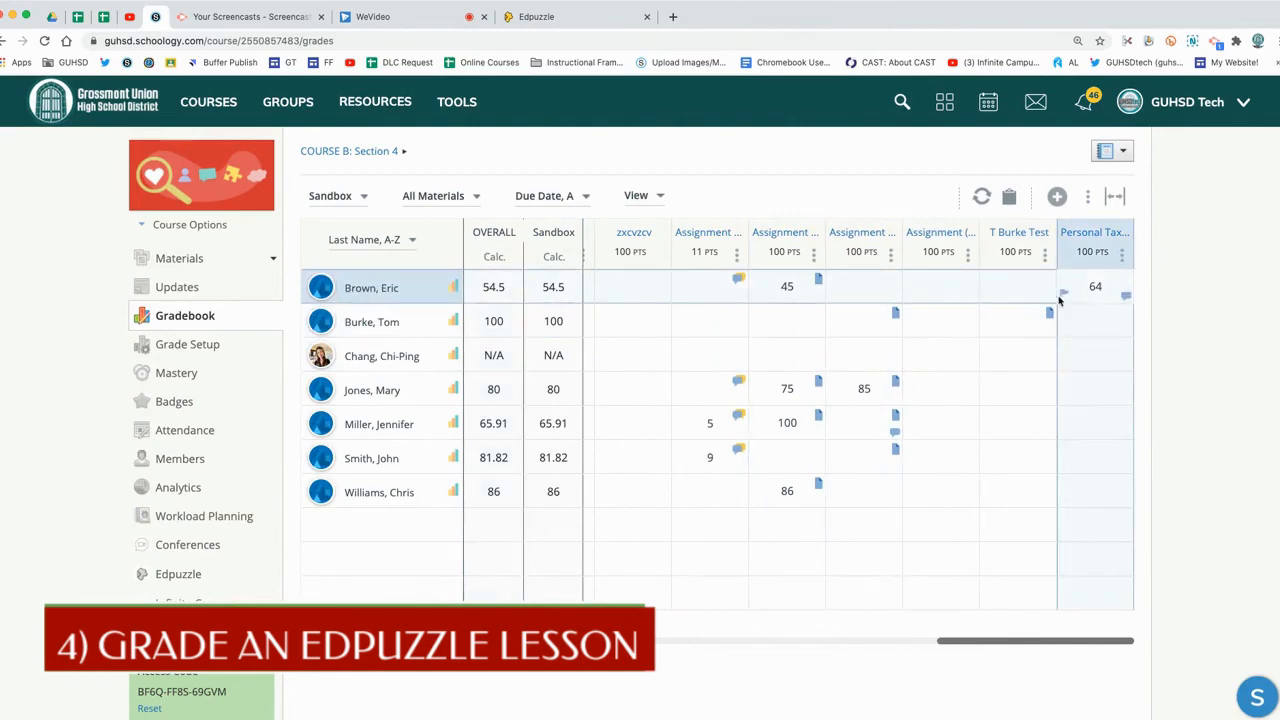
{"action": "left_click", "coordinate": [1095, 288]}
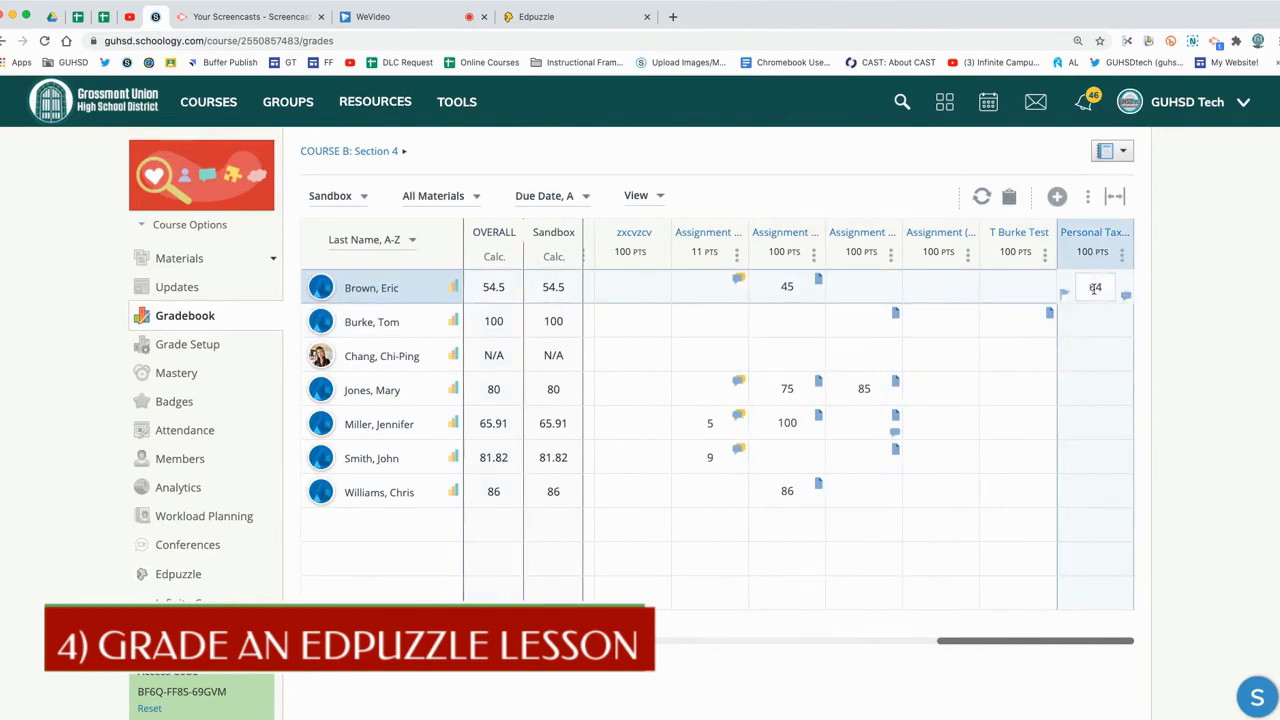